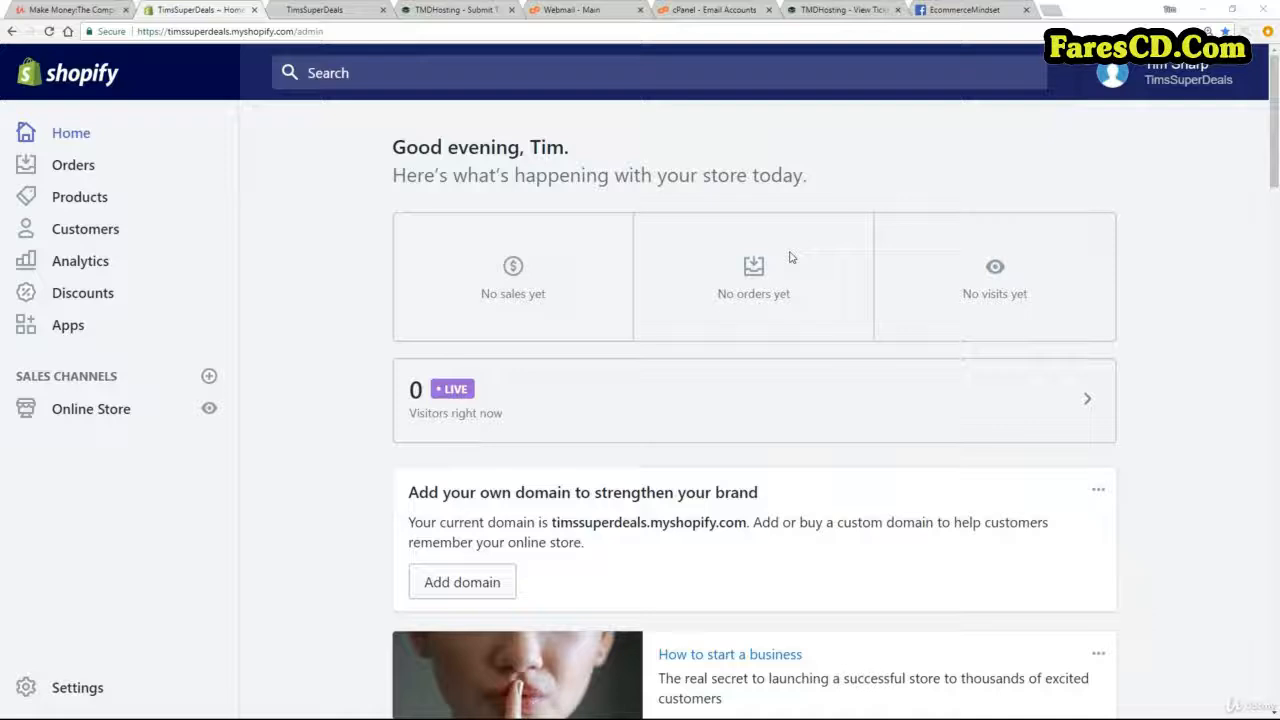
Start connecting the existing domain timssuperdeals.com in the online store's domain settings
click(62, 410)
click(71, 557)
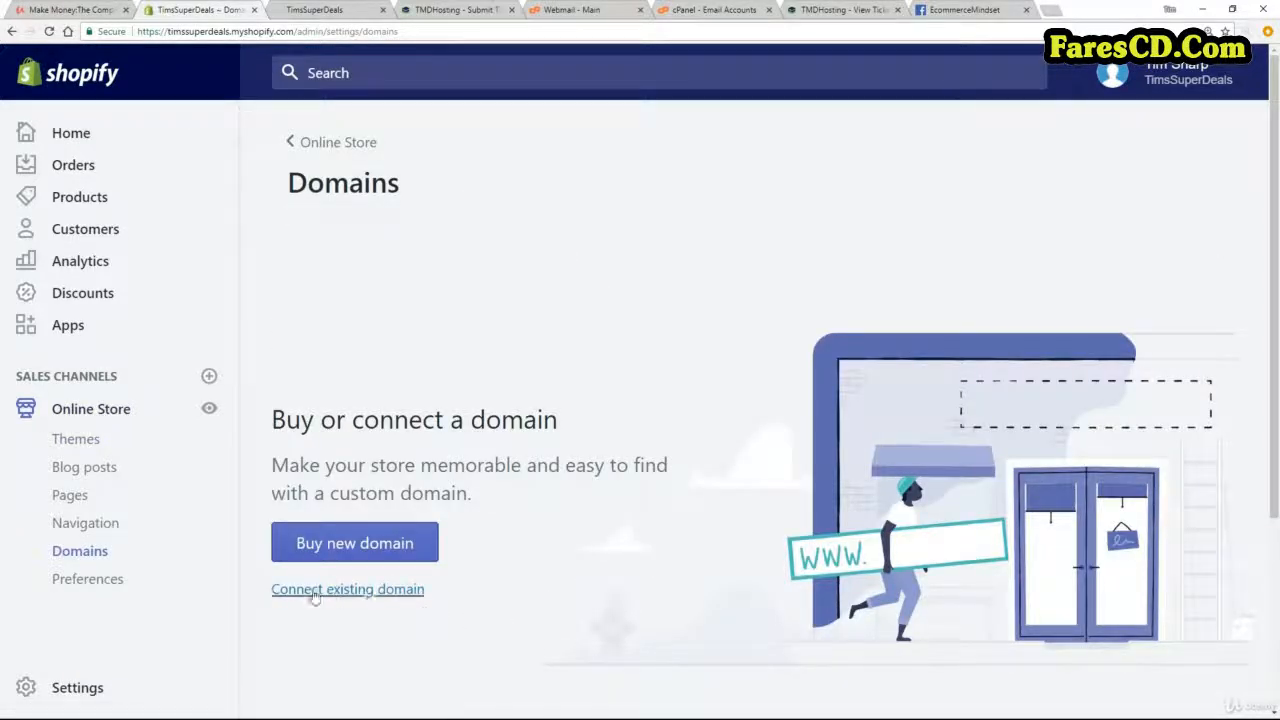
click(320, 592)
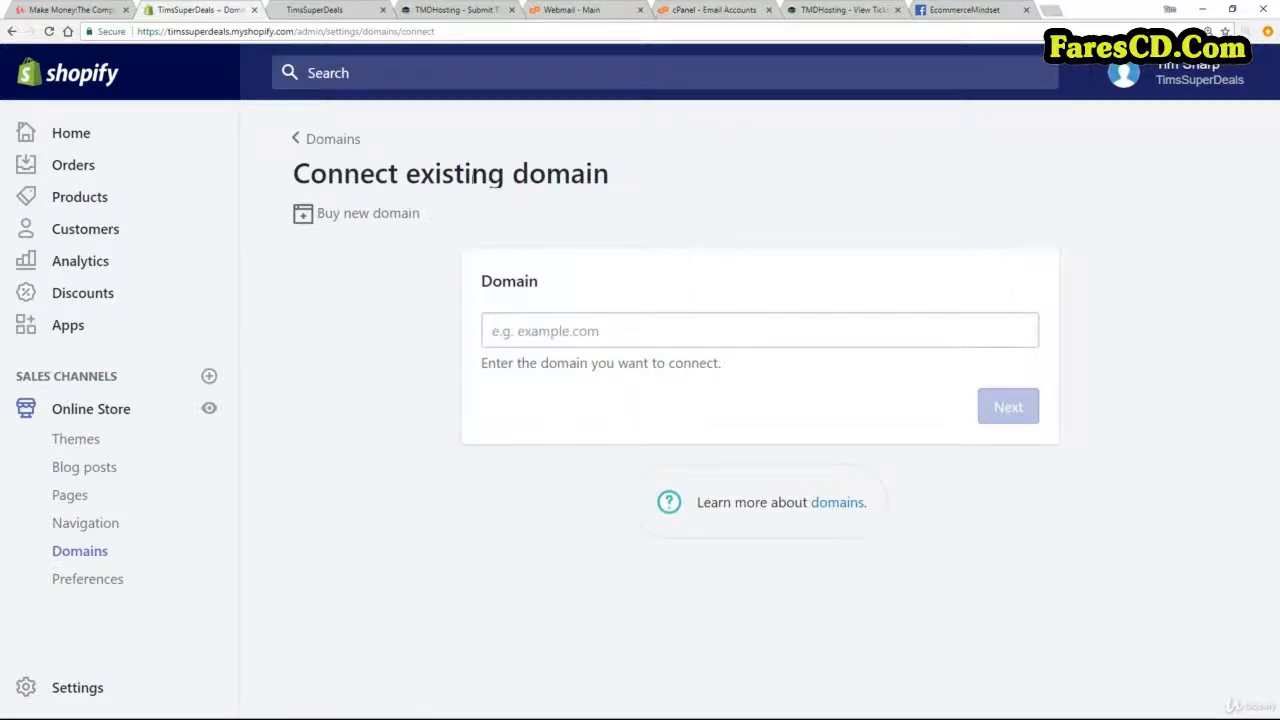
click(638, 326)
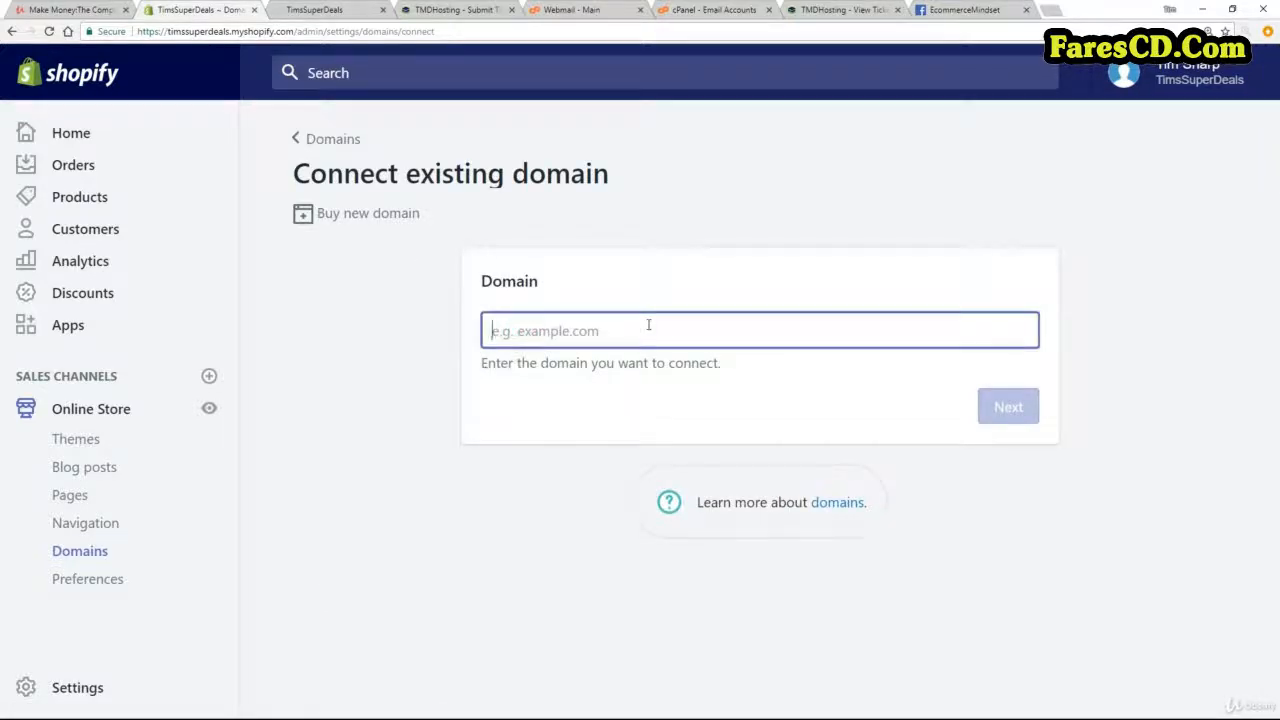
text(tims)
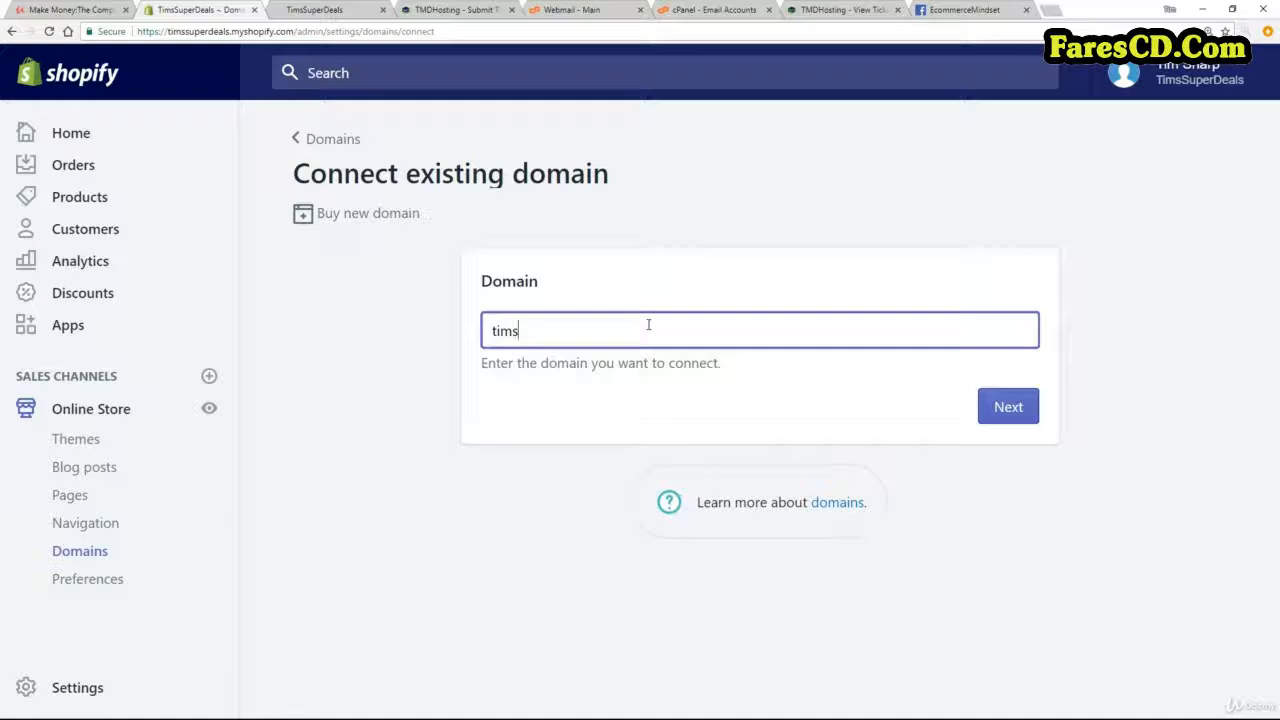
text(superdeals.com)
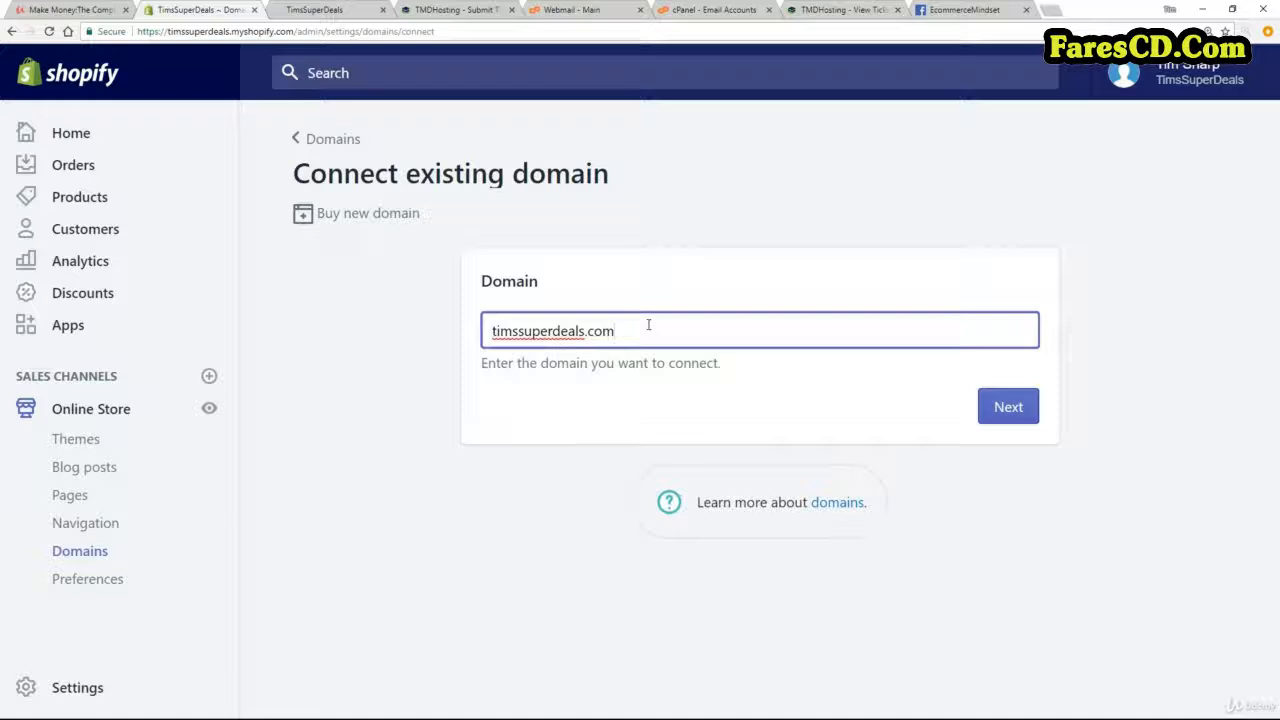
click(1024, 420)
click(1024, 420)
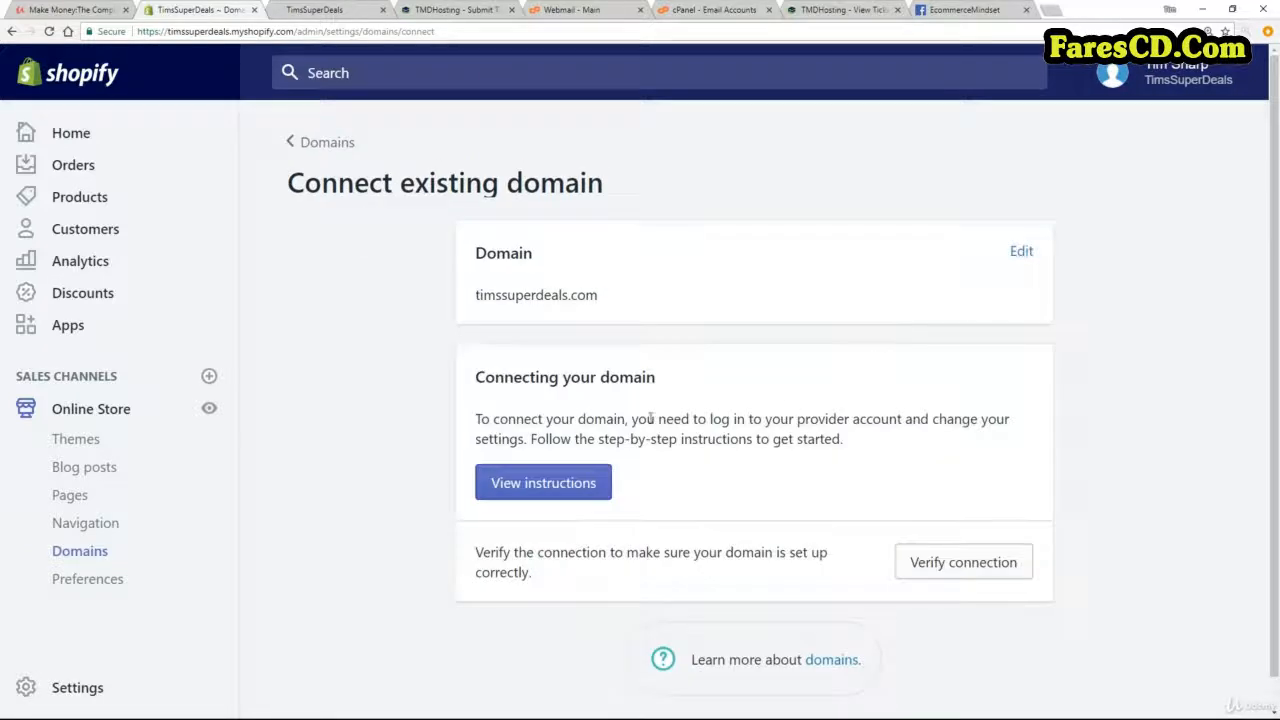
Open the instructions for connecting the domain and examine the DNS settings required for a domain purchased through a third party
drag(479, 418, 865, 434)
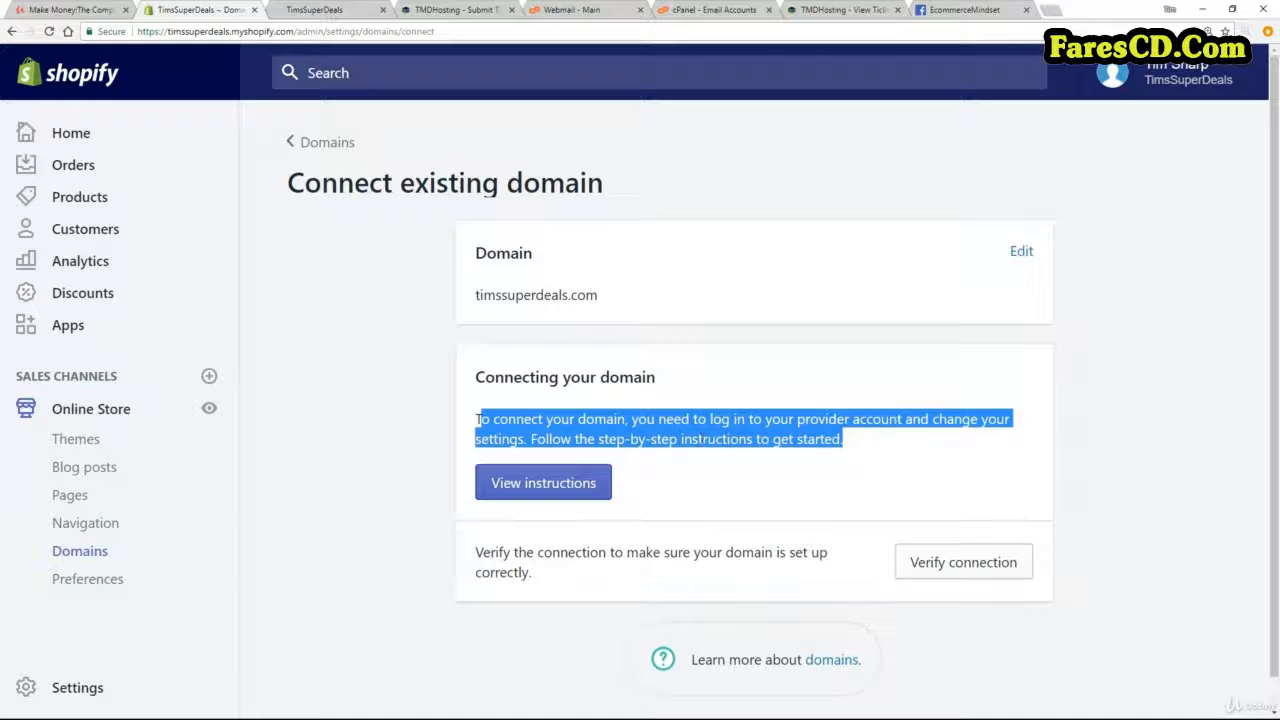
click(786, 472)
click(545, 483)
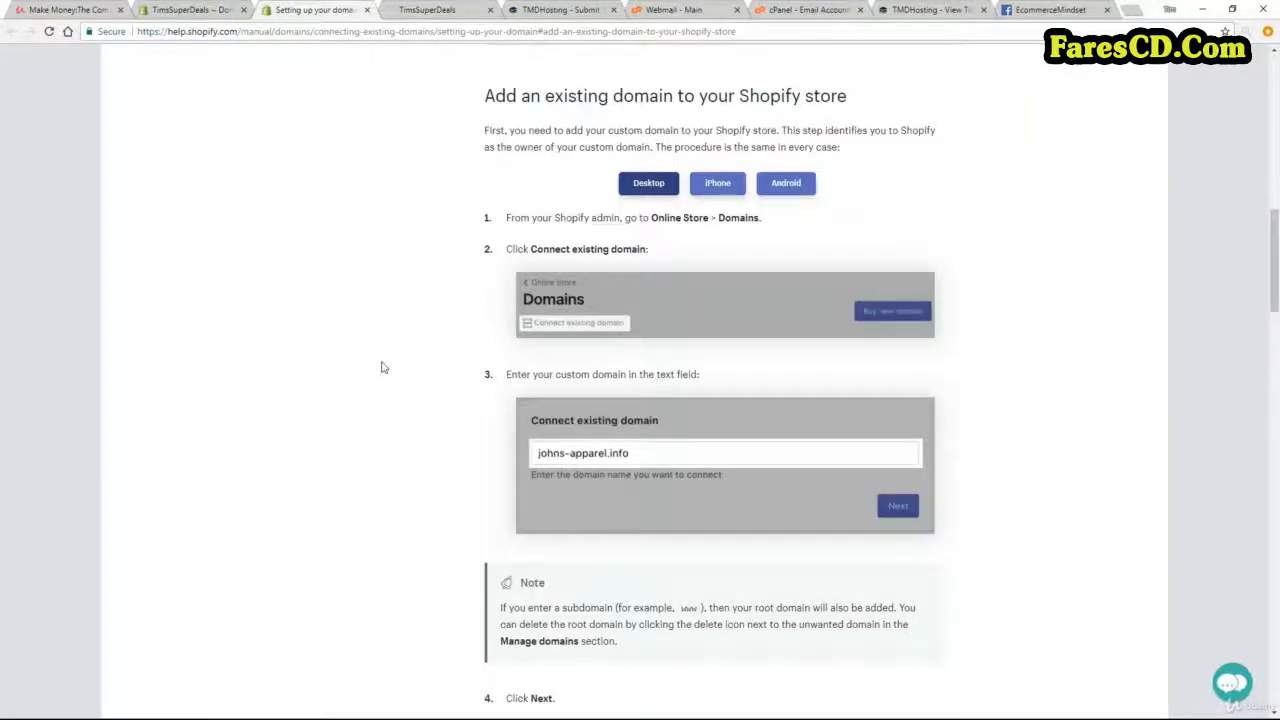
scroll(381, 368, down, 5)
scroll(381, 368, down, 2)
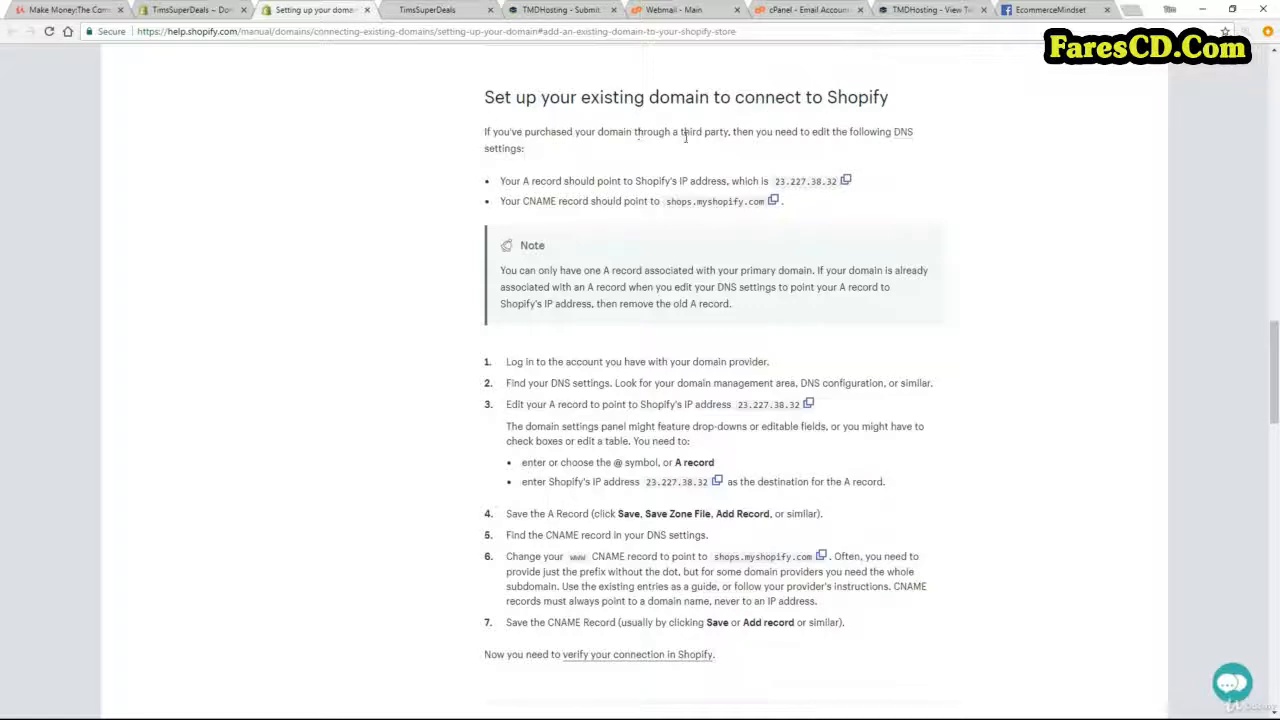
drag(681, 131, 726, 133)
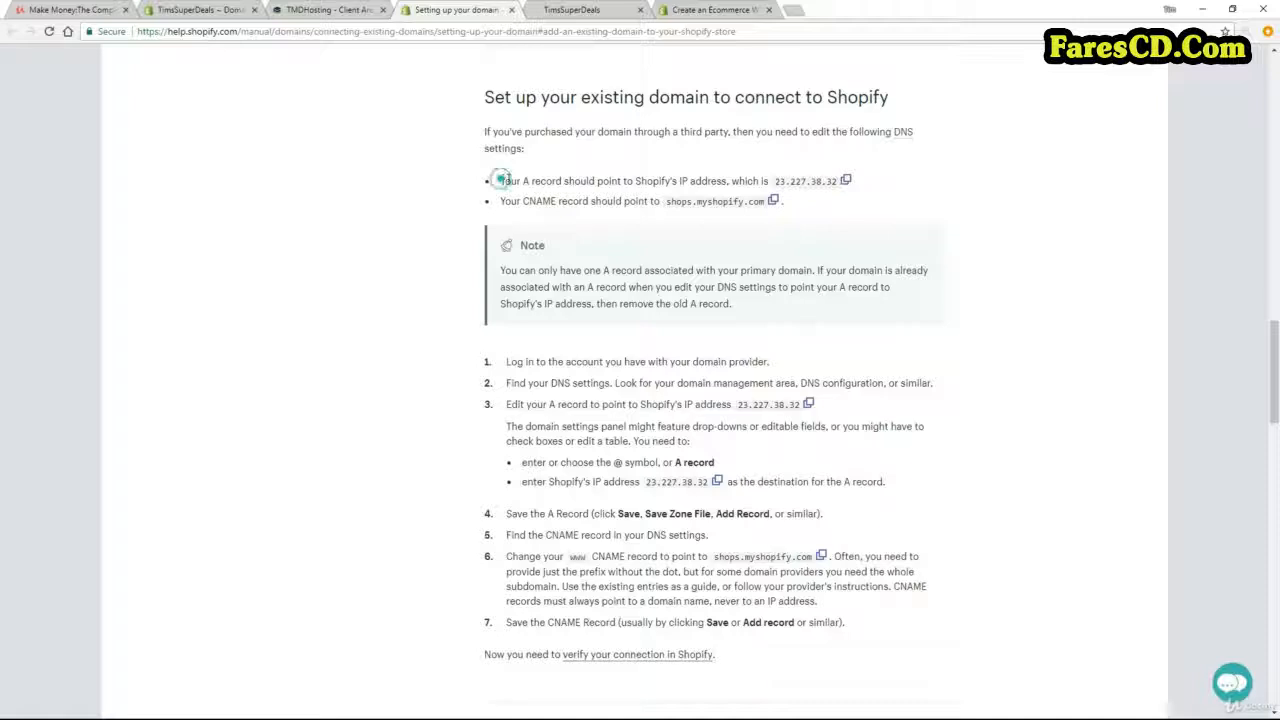
Copy Shopify's IP address 23.227.38.32 for the A record from the setup instructions
drag(500, 181, 537, 186)
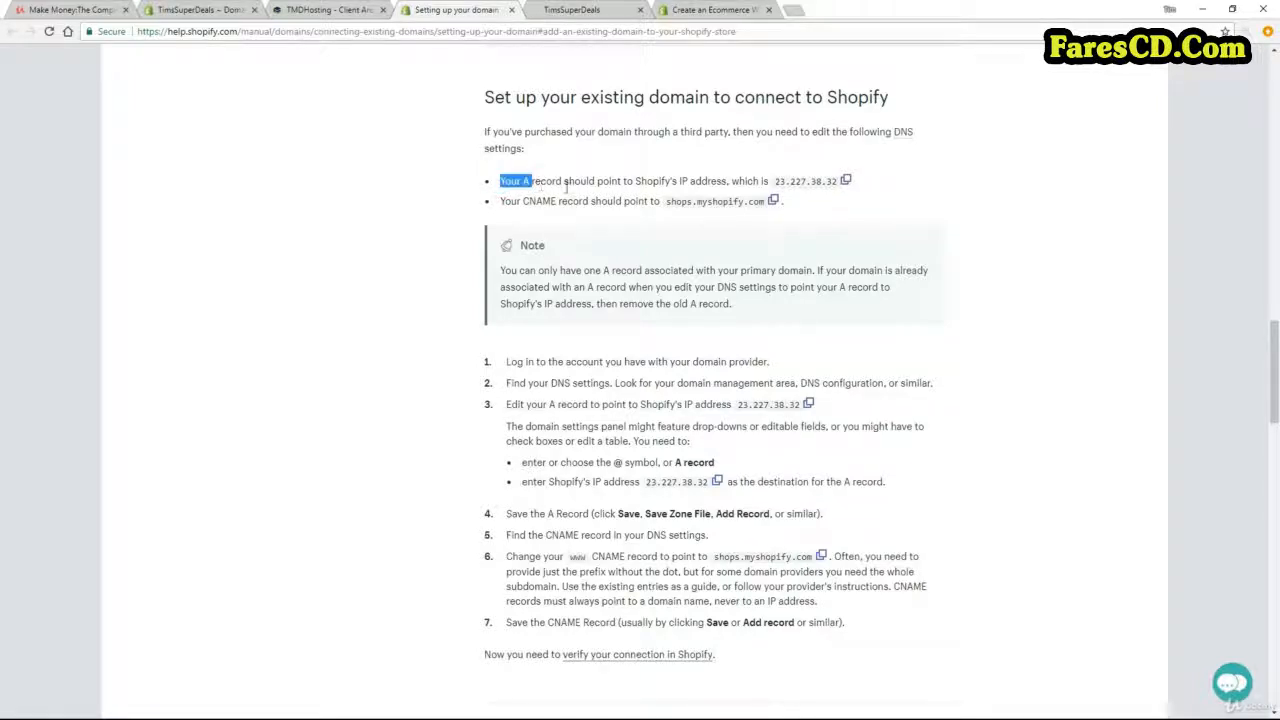
click(772, 182)
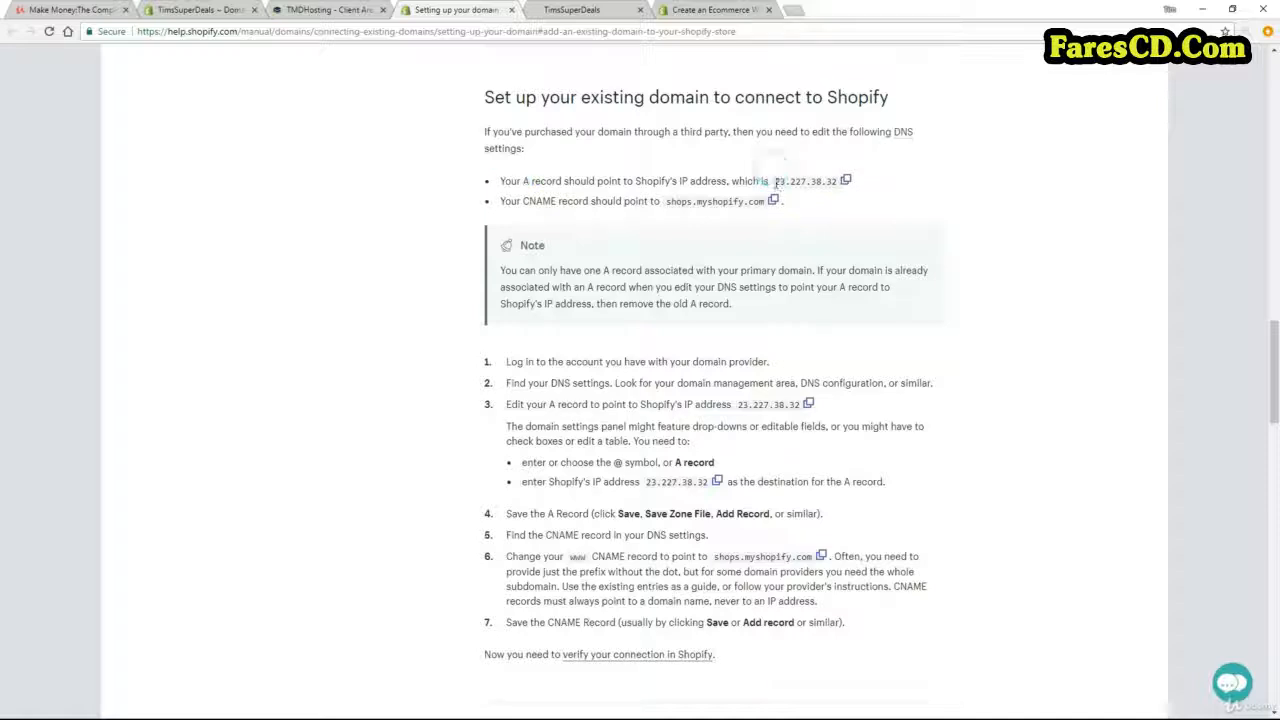
drag(775, 182, 838, 182)
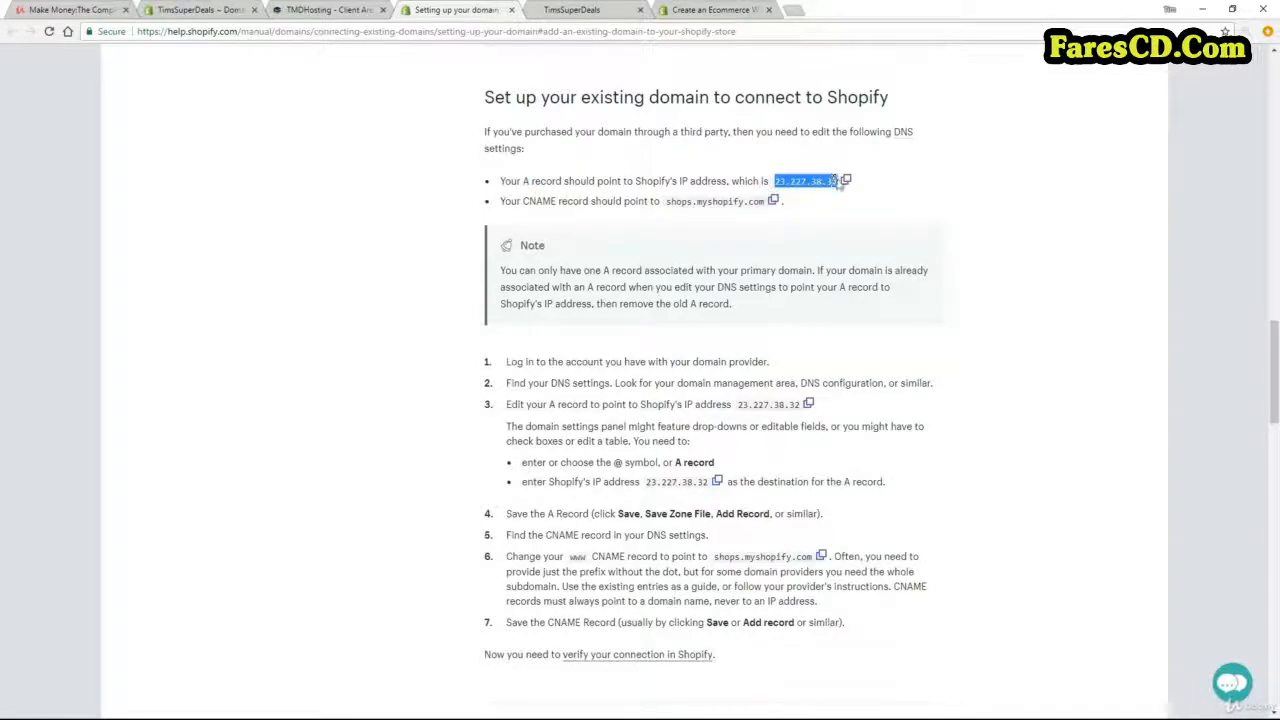
right_click(826, 179)
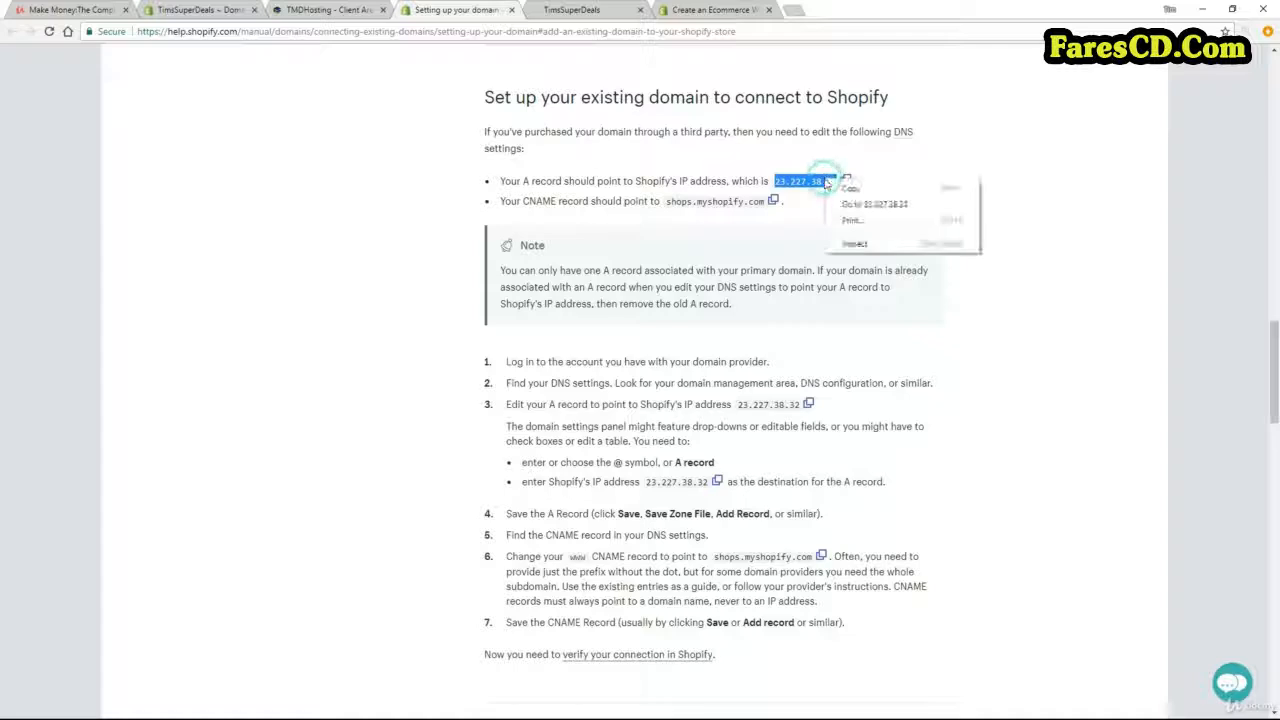
click(848, 189)
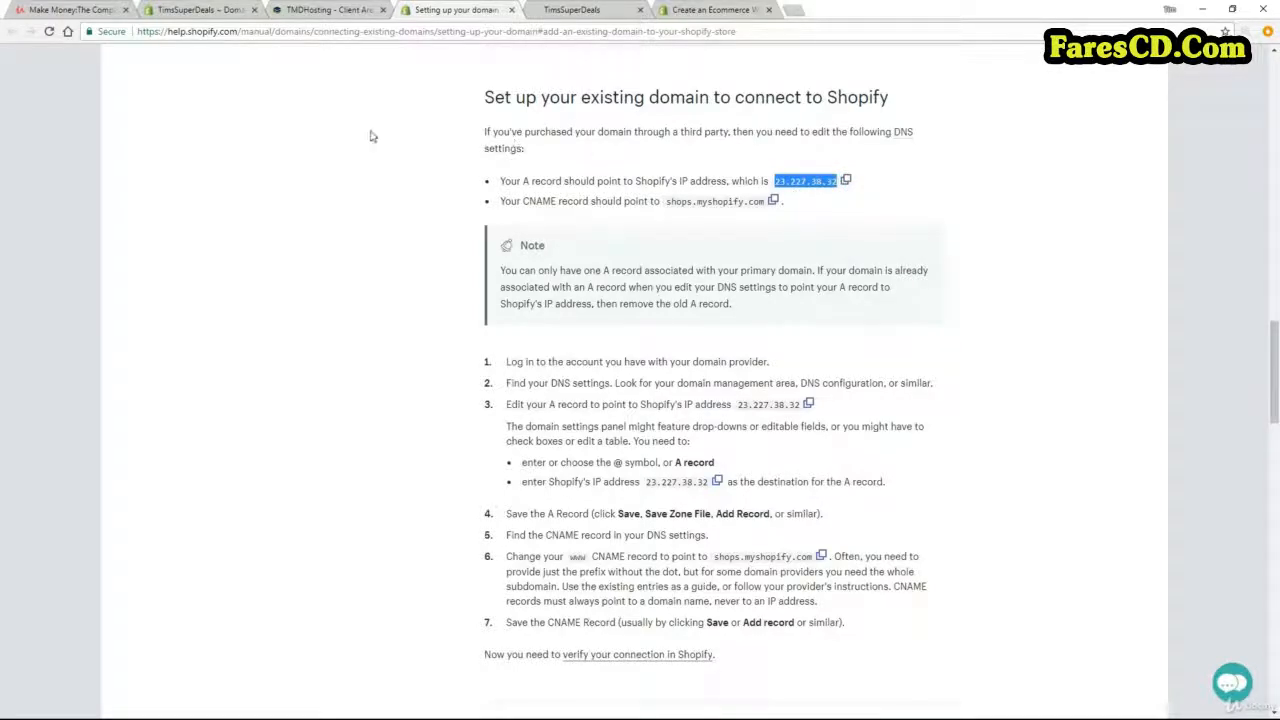
Switch to the TMDHosting client area and open the DNS Zone Editor in cPanel for the timshotdeals.com hosting account
click(325, 10)
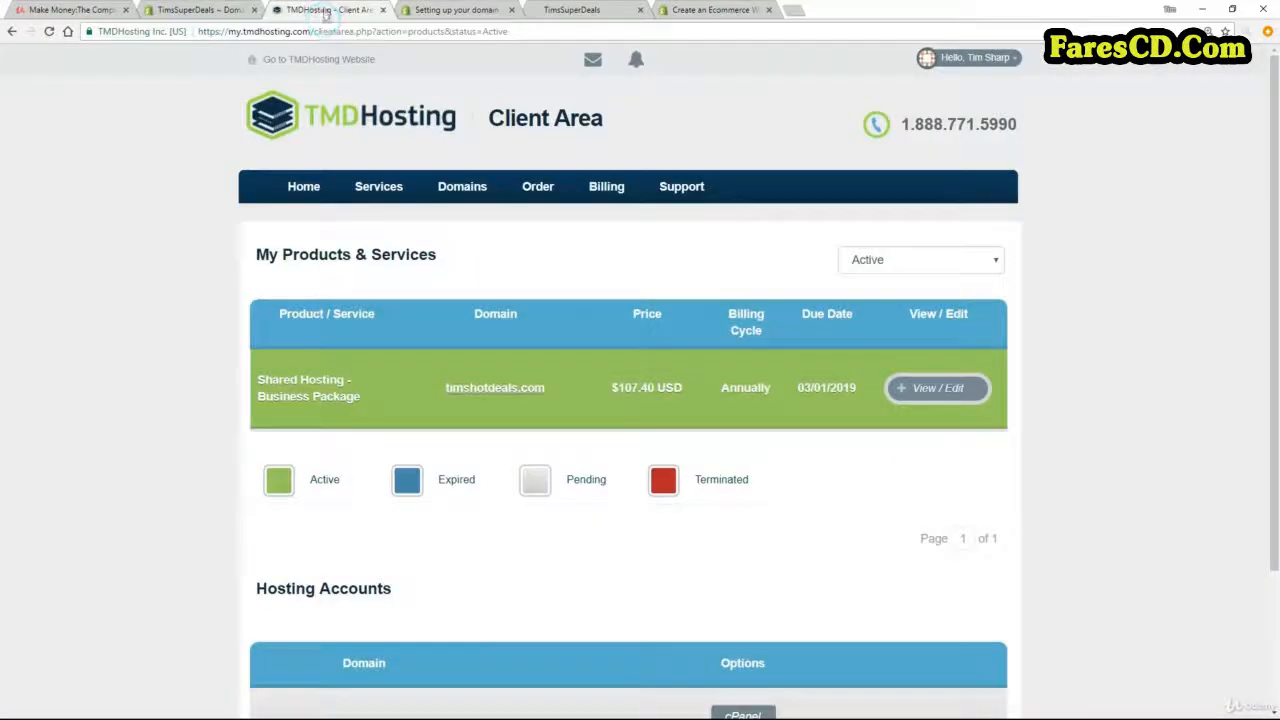
scroll(120, 307, down, 3)
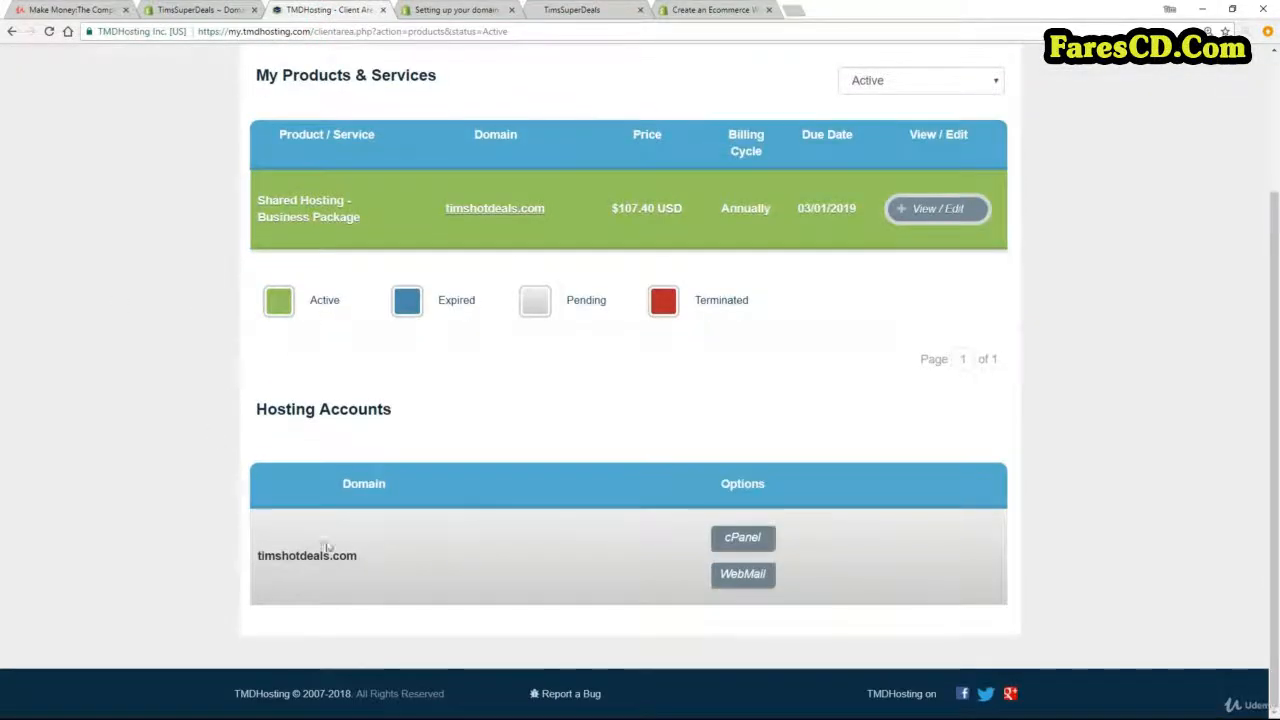
click(743, 538)
scroll(548, 374, down, 5)
scroll(548, 374, down, 1)
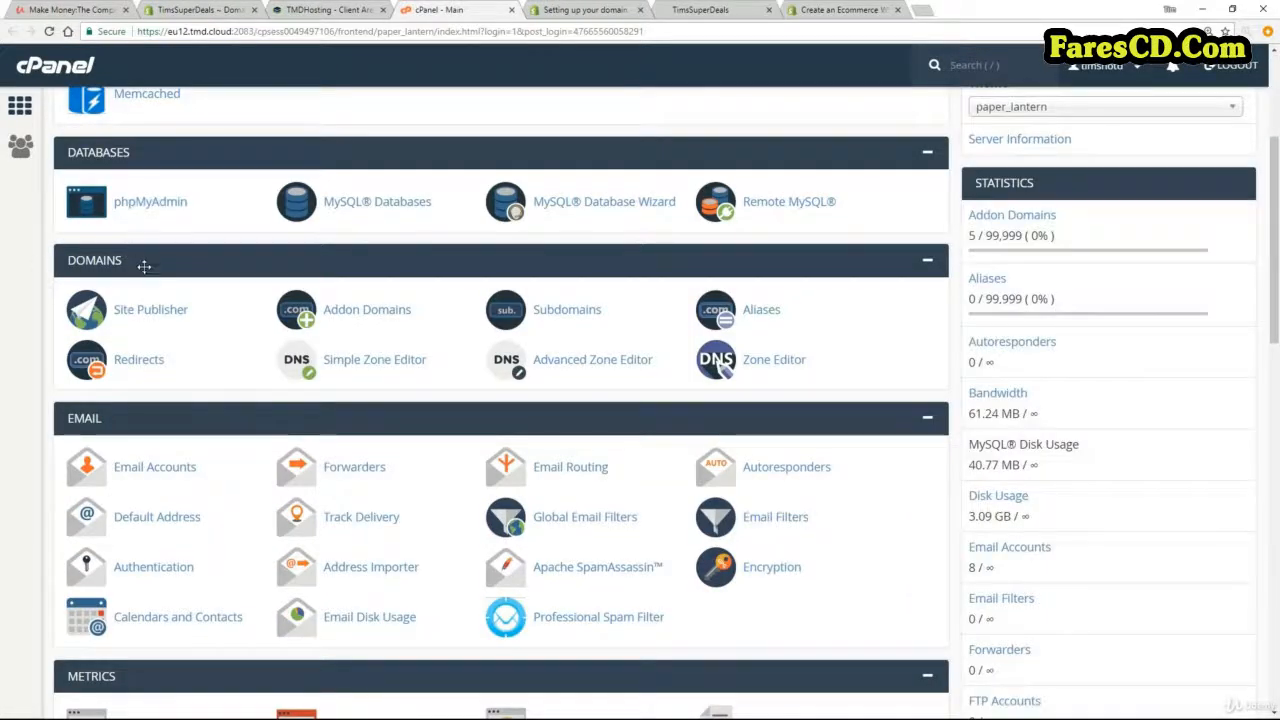
click(757, 365)
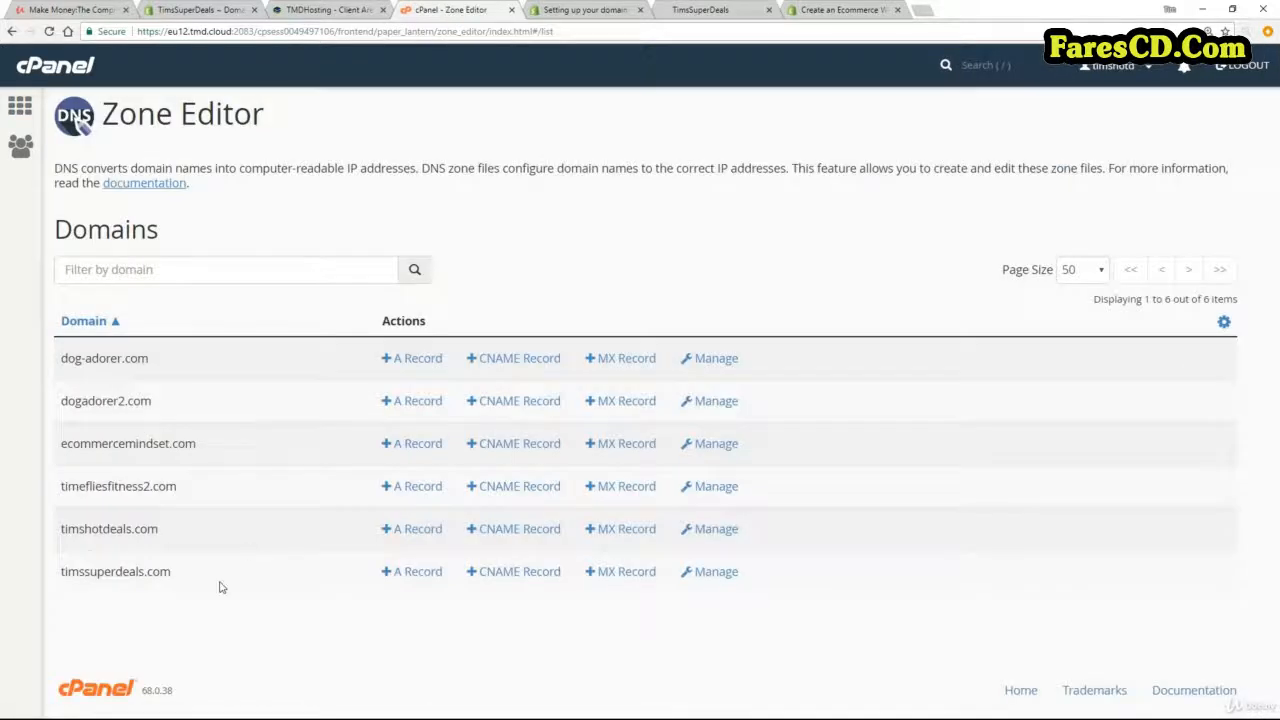
Add an A record for timssuperdeals.com with the name "timssuperdeals.com." and the address 23.227.38.32
drag(172, 575, 66, 572)
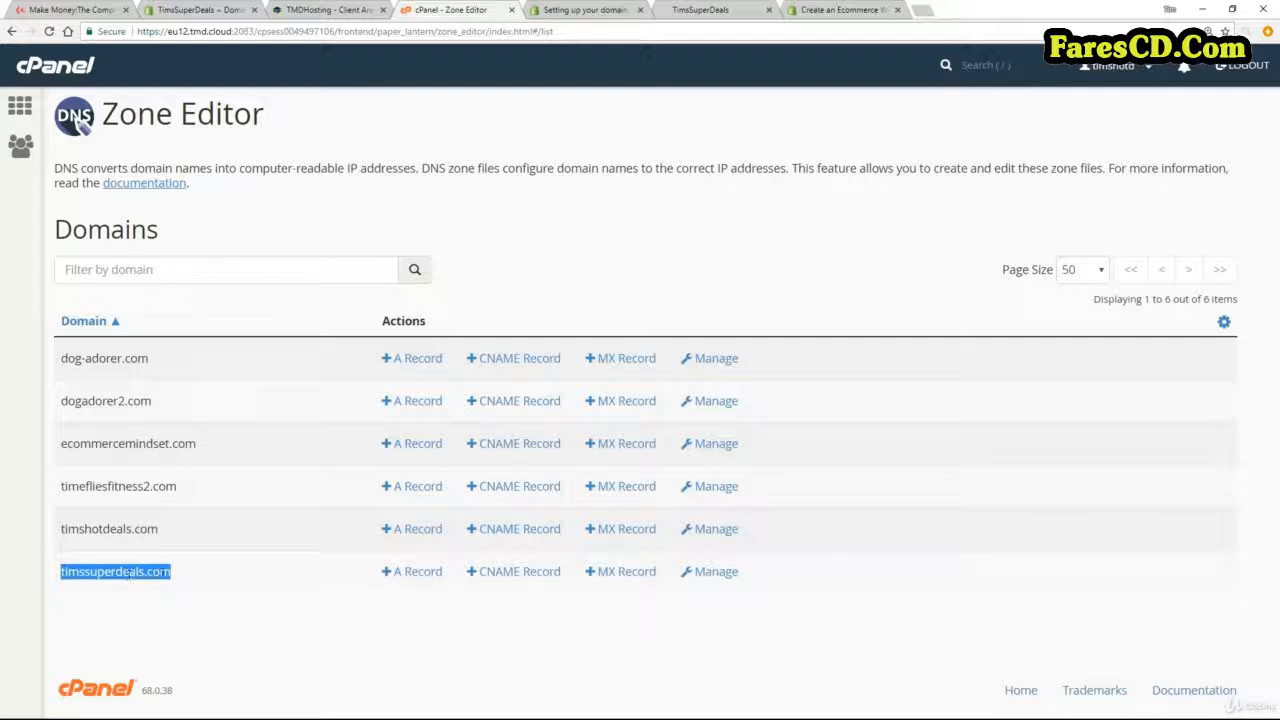
click(416, 576)
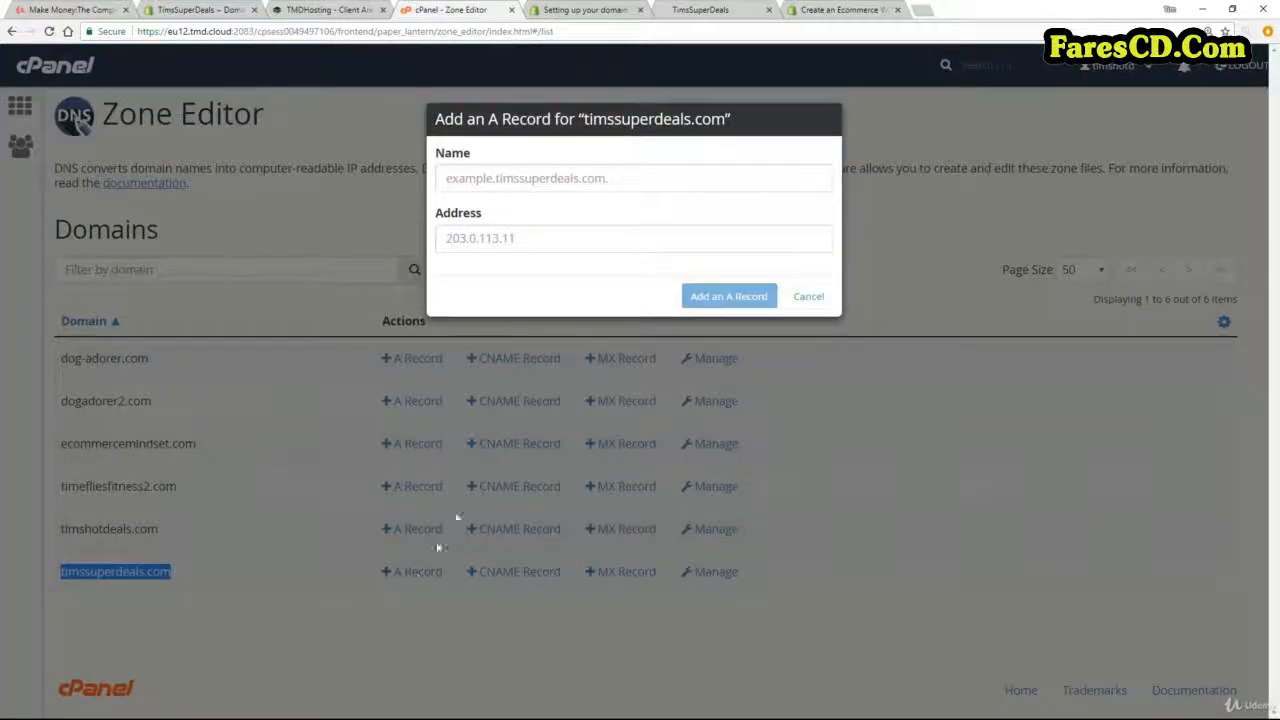
click(539, 179)
text(tim)
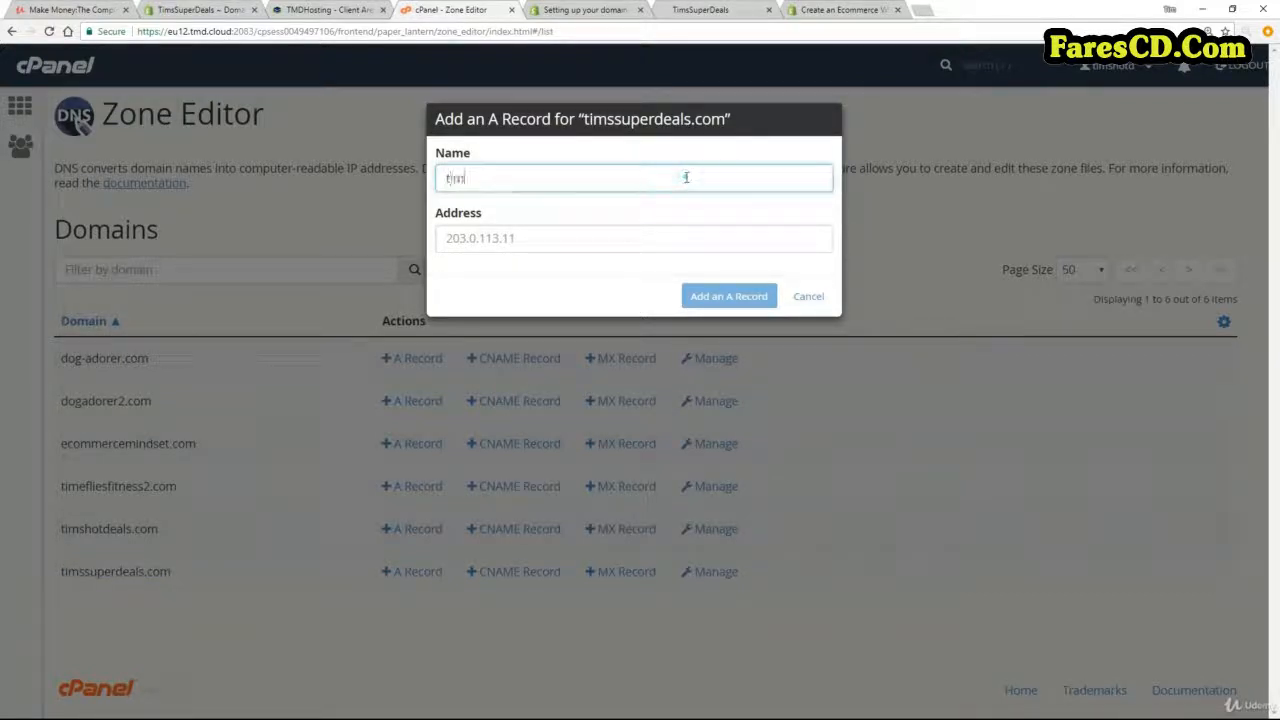
text(ssuperdeals.com)
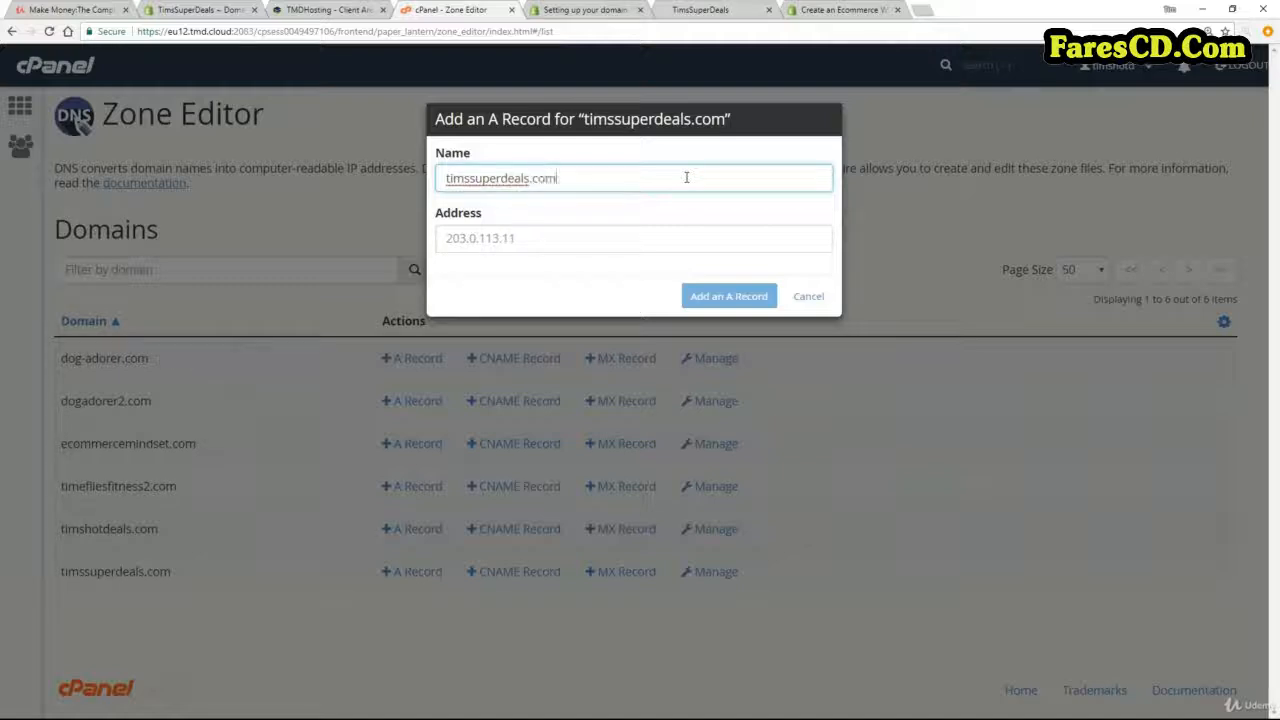
text(.)
click(477, 240)
right_click(480, 248)
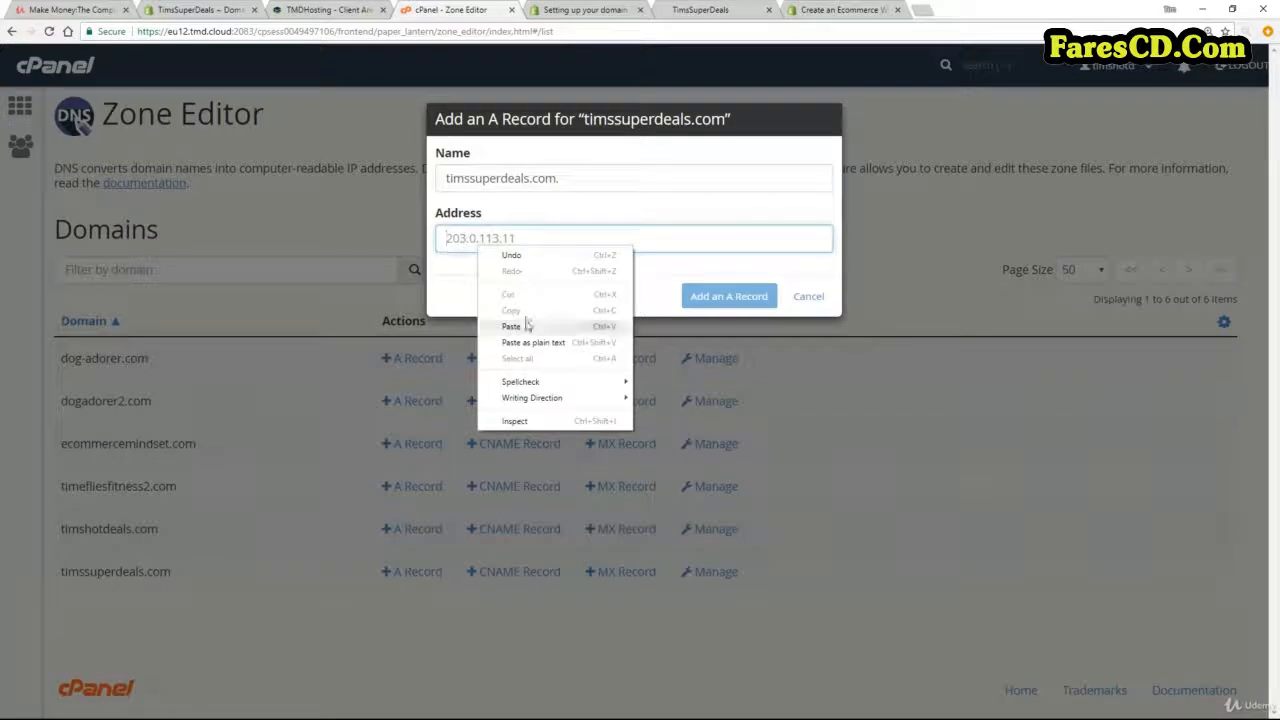
click(513, 326)
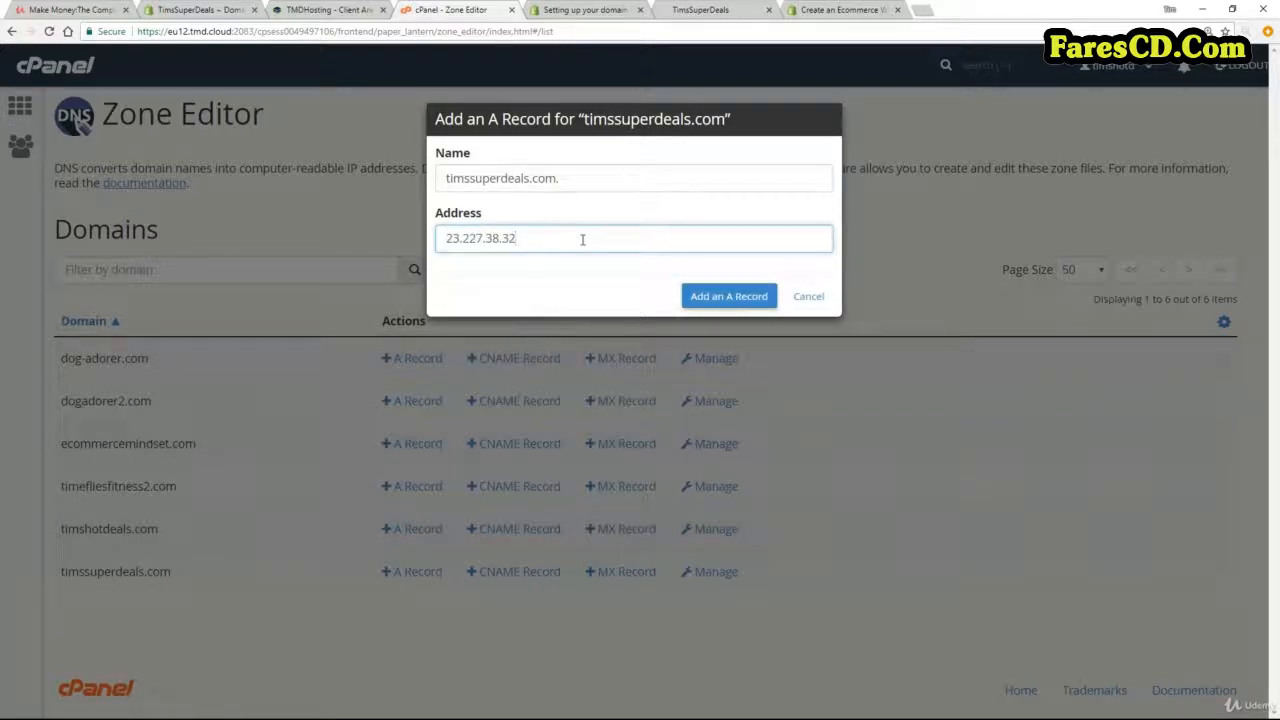
click(701, 295)
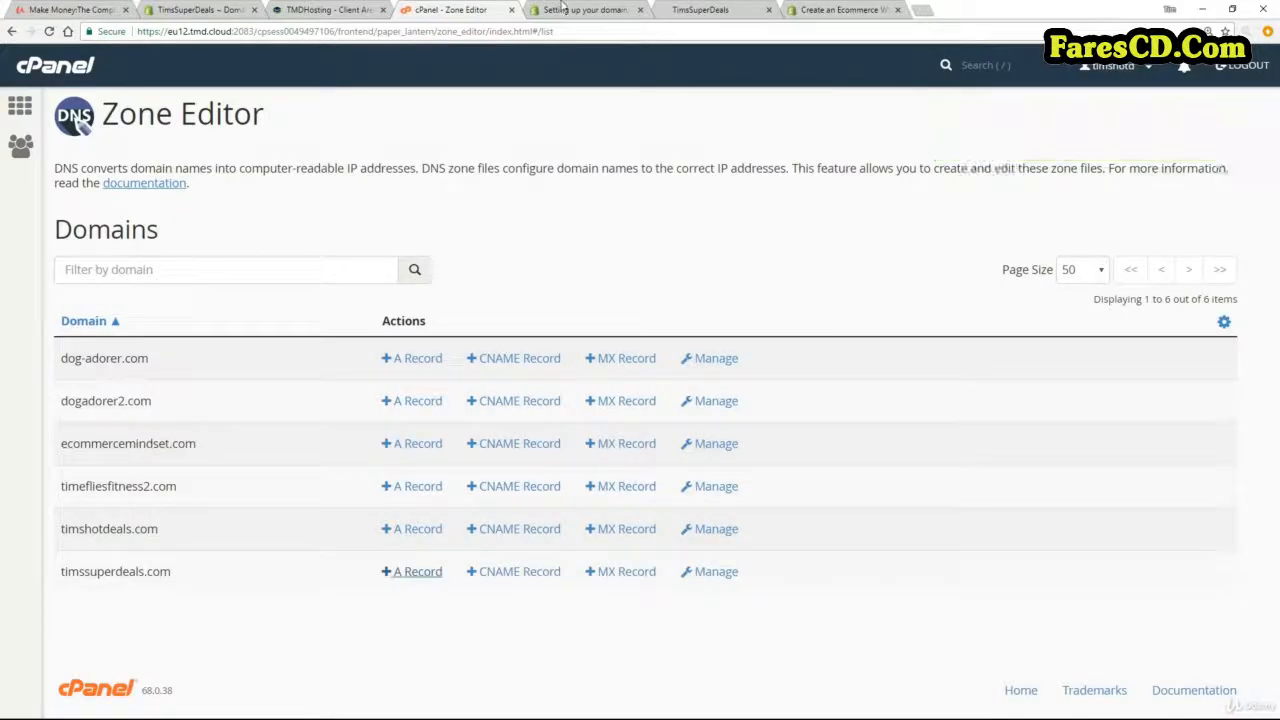
Return to Shopify's domain setup instructions and copy the CNAME record target shops.myshopify.com
click(563, 9)
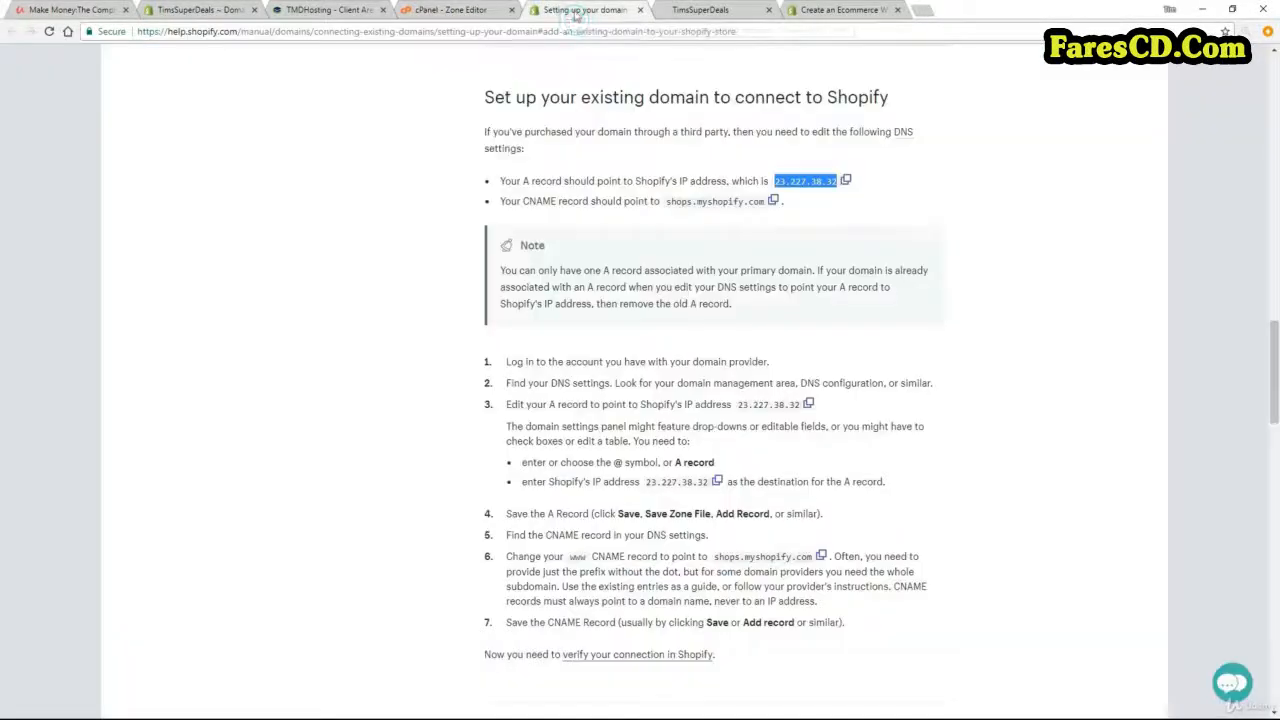
click(520, 200)
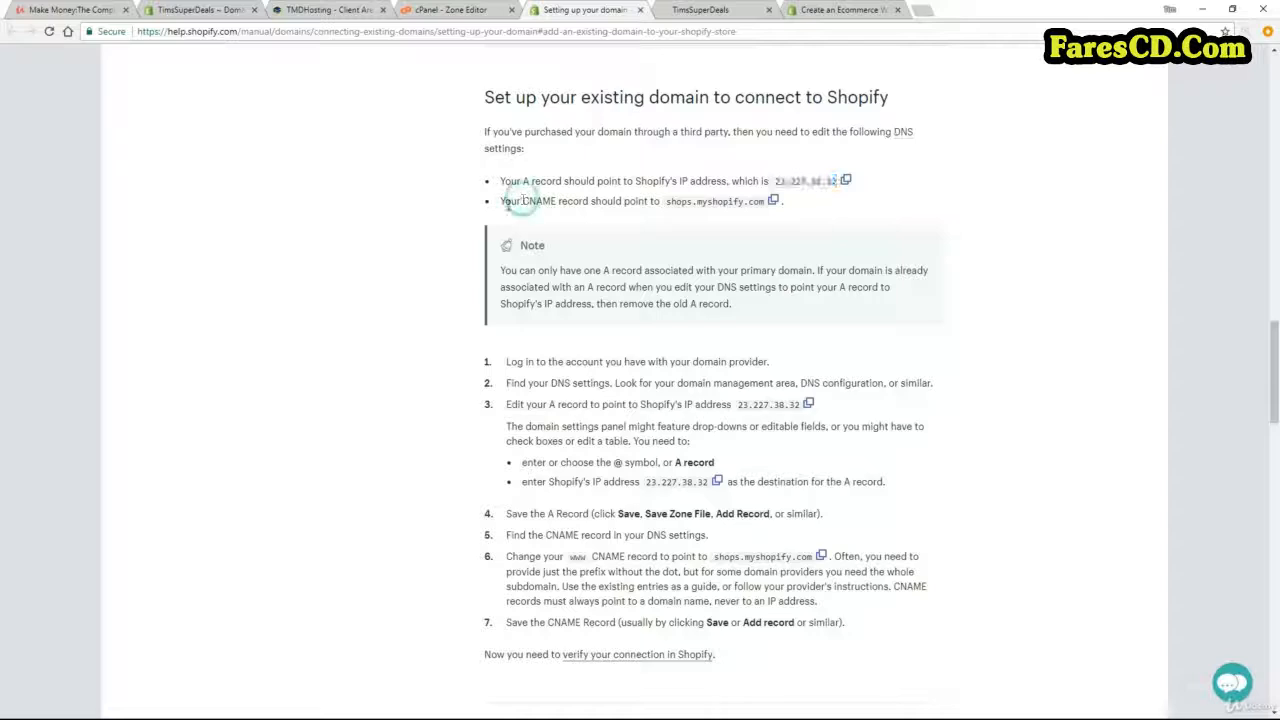
drag(501, 201, 656, 206)
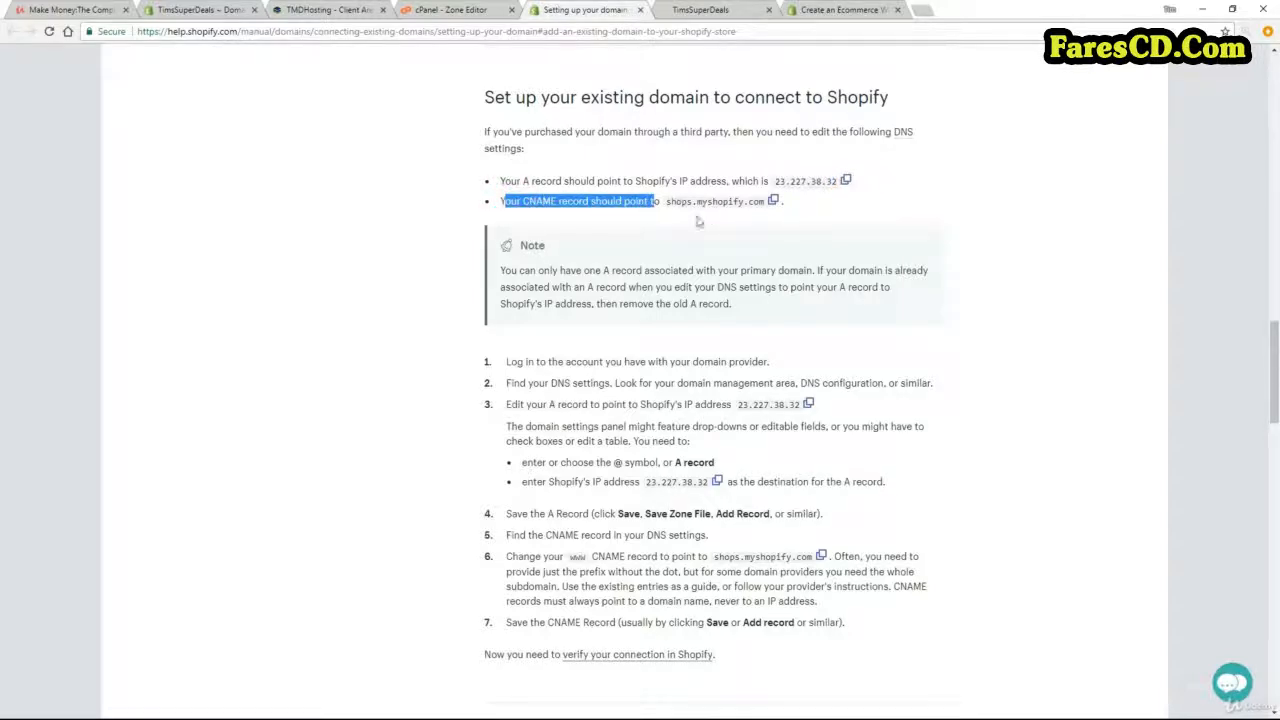
click(680, 212)
click(667, 201)
drag(667, 201, 763, 203)
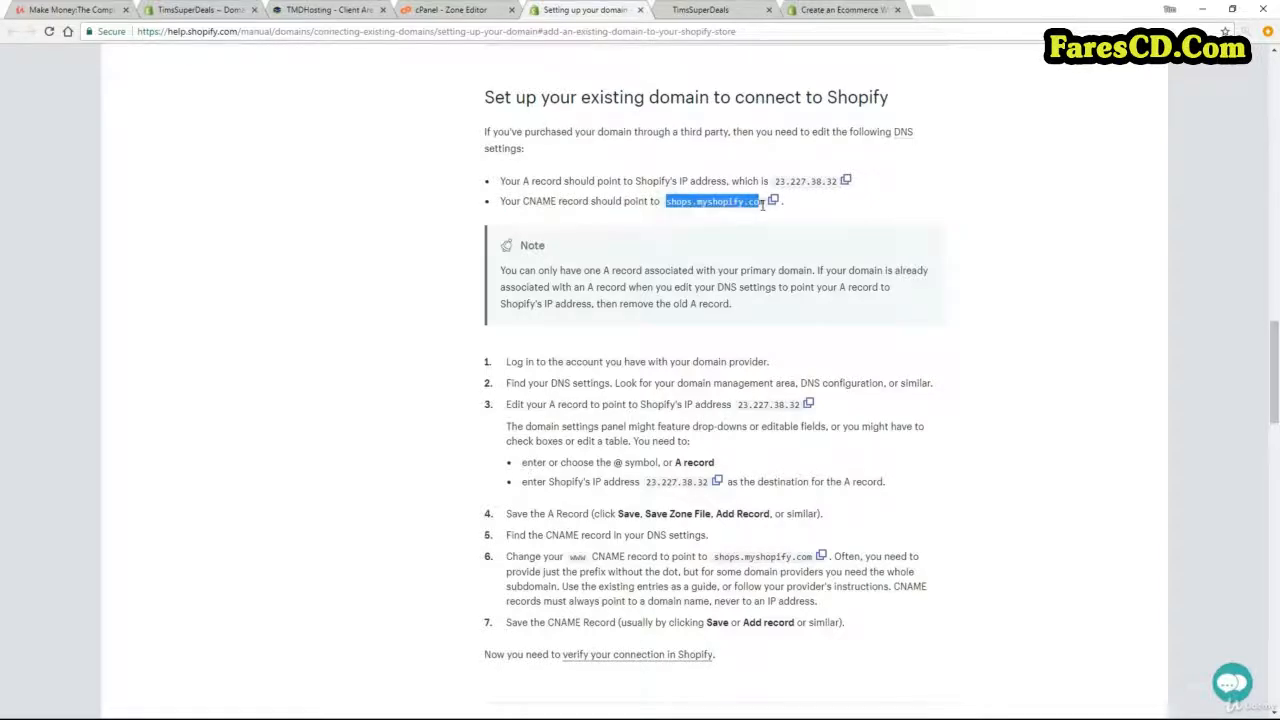
right_click(751, 205)
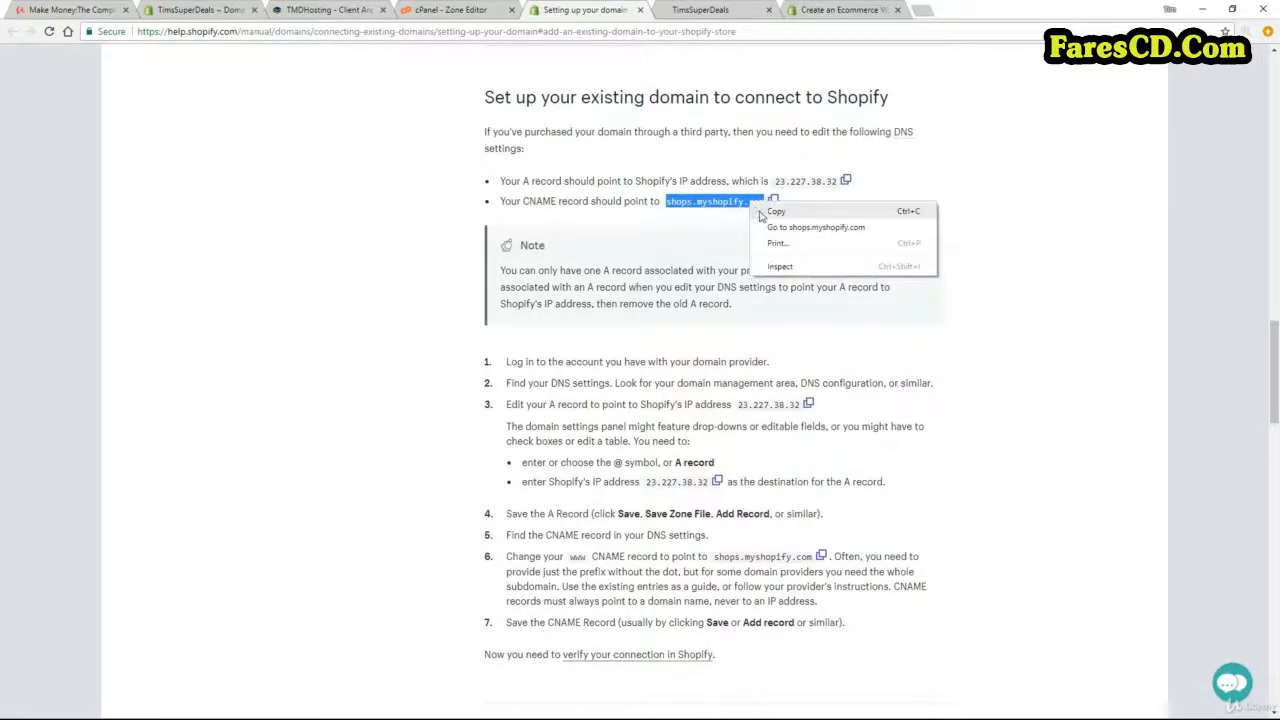
click(770, 215)
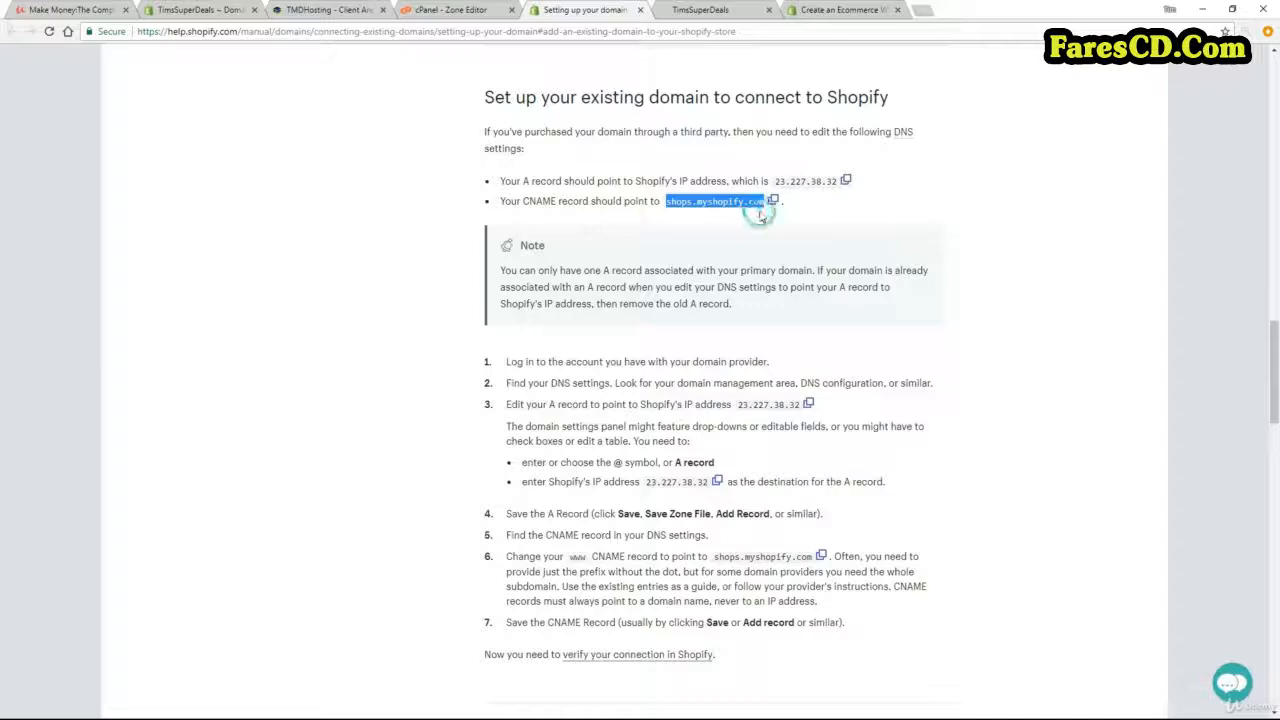
click(447, 13)
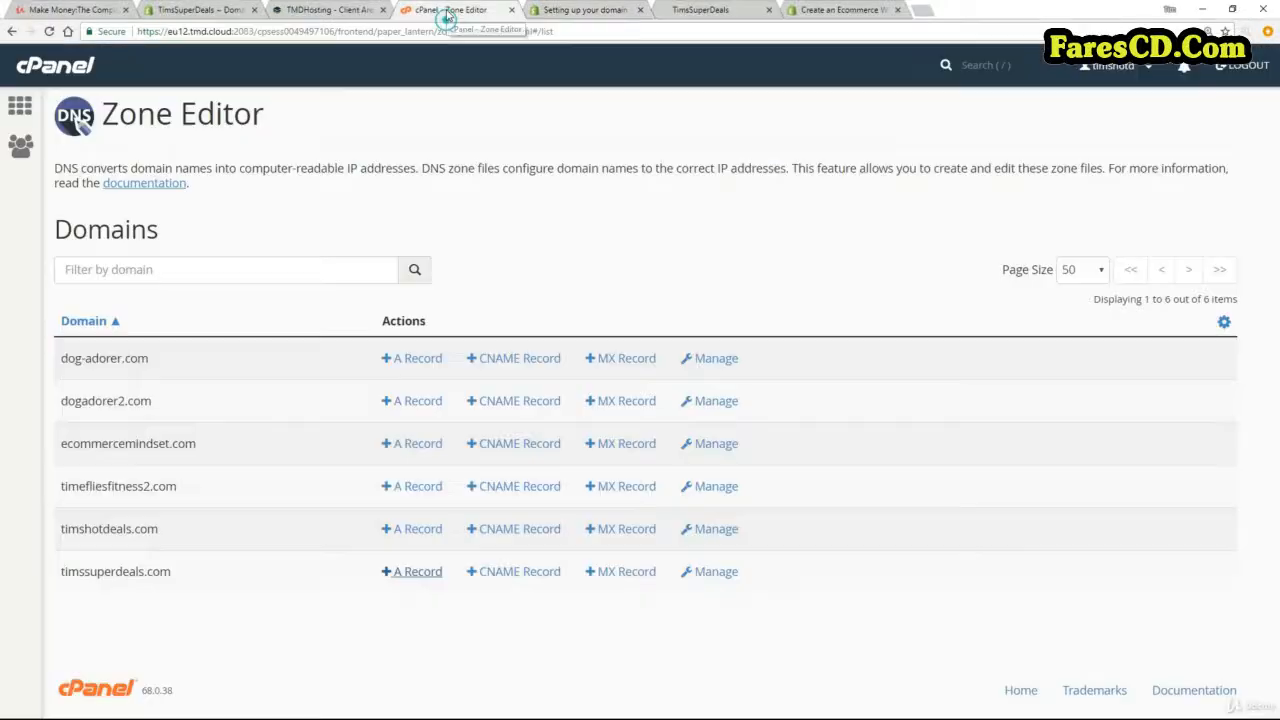
click(513, 578)
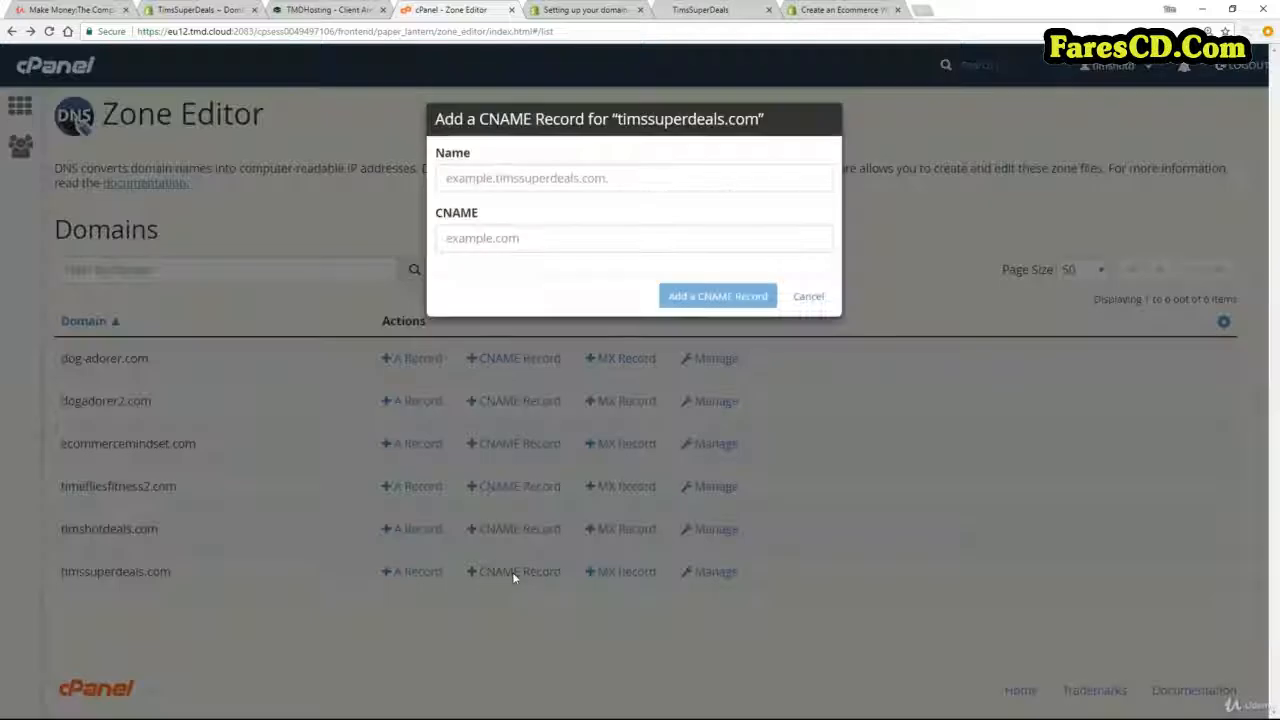
click(531, 178)
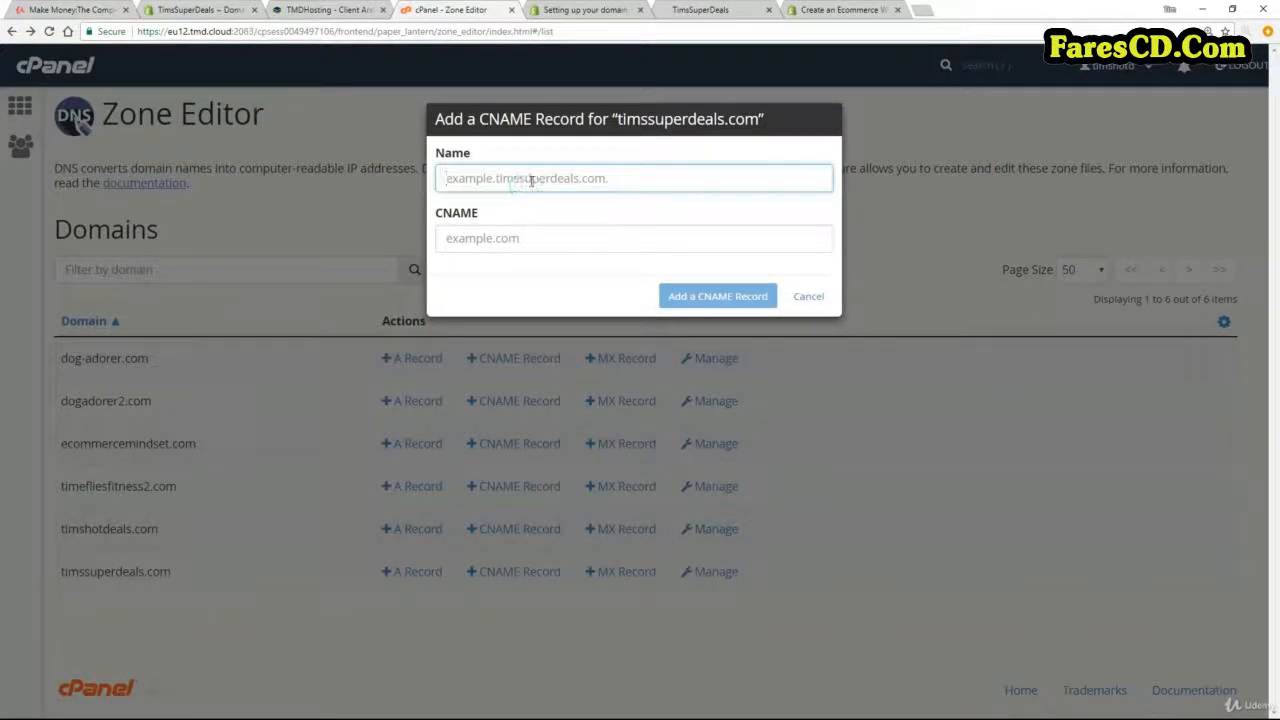
text(www)
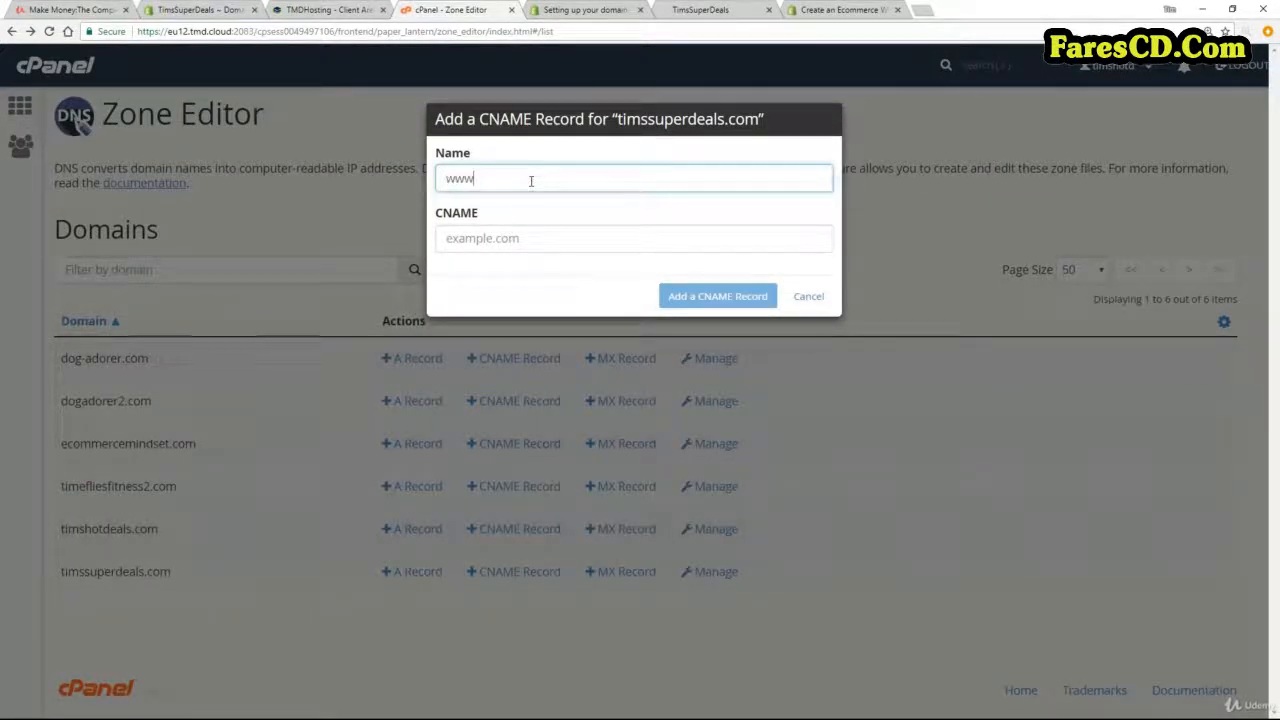
text(.timssuperdeals.com)
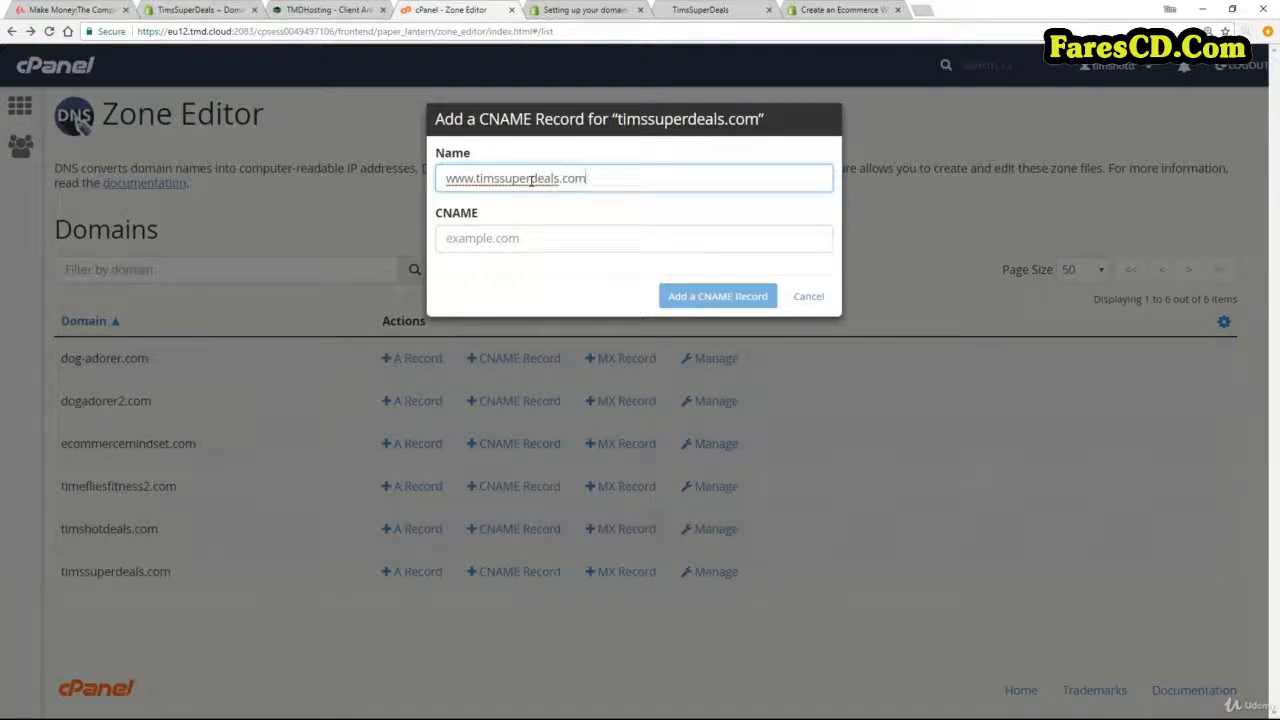
drag(466, 178, 447, 178)
click(508, 238)
right_click(508, 238)
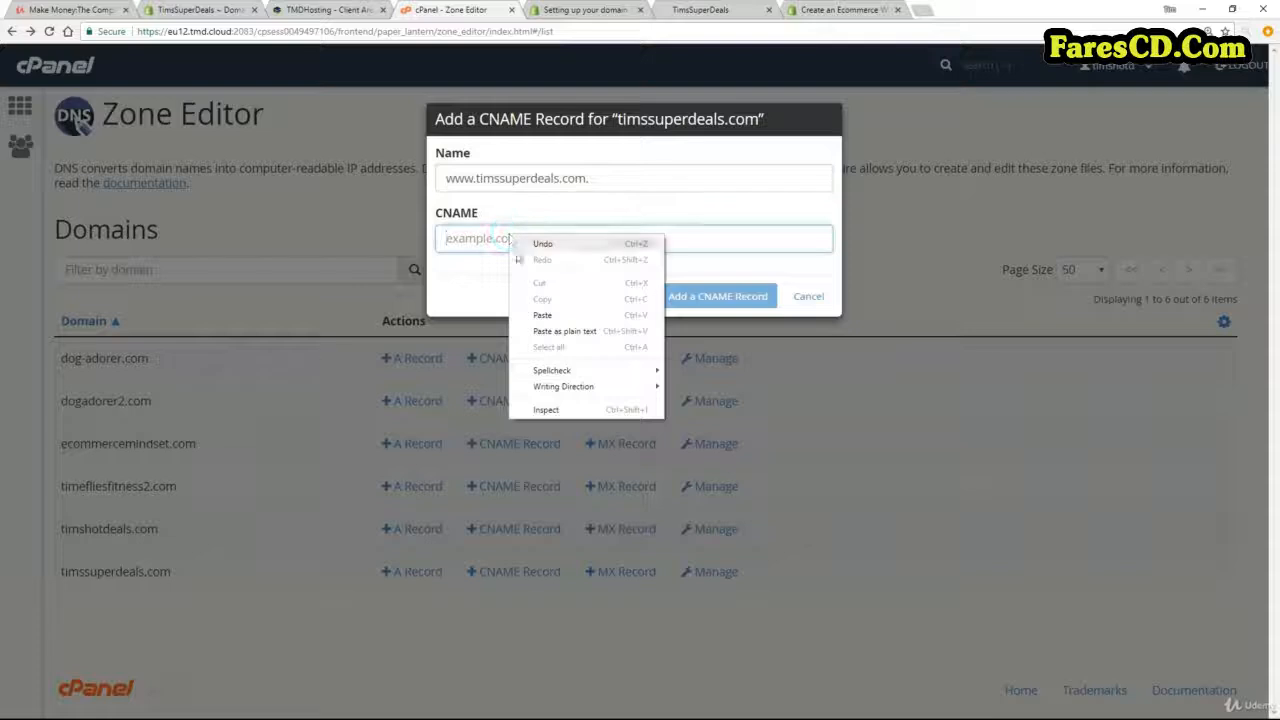
click(540, 314)
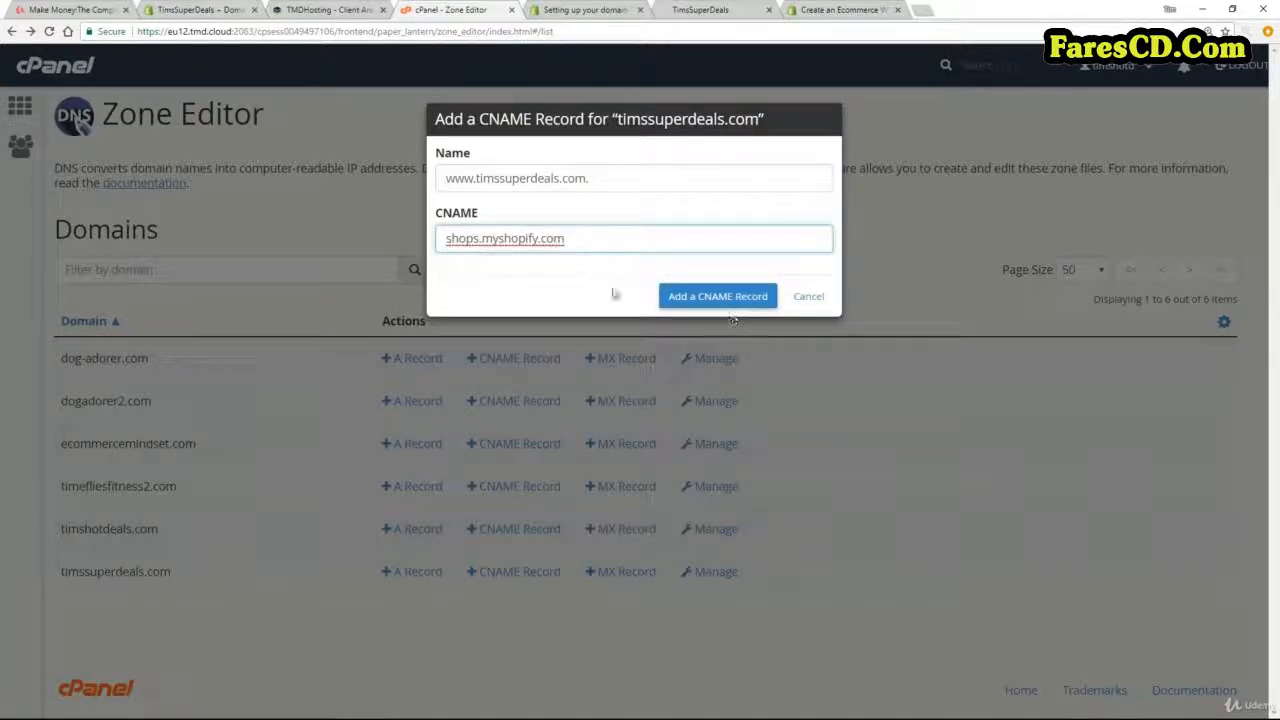
click(686, 297)
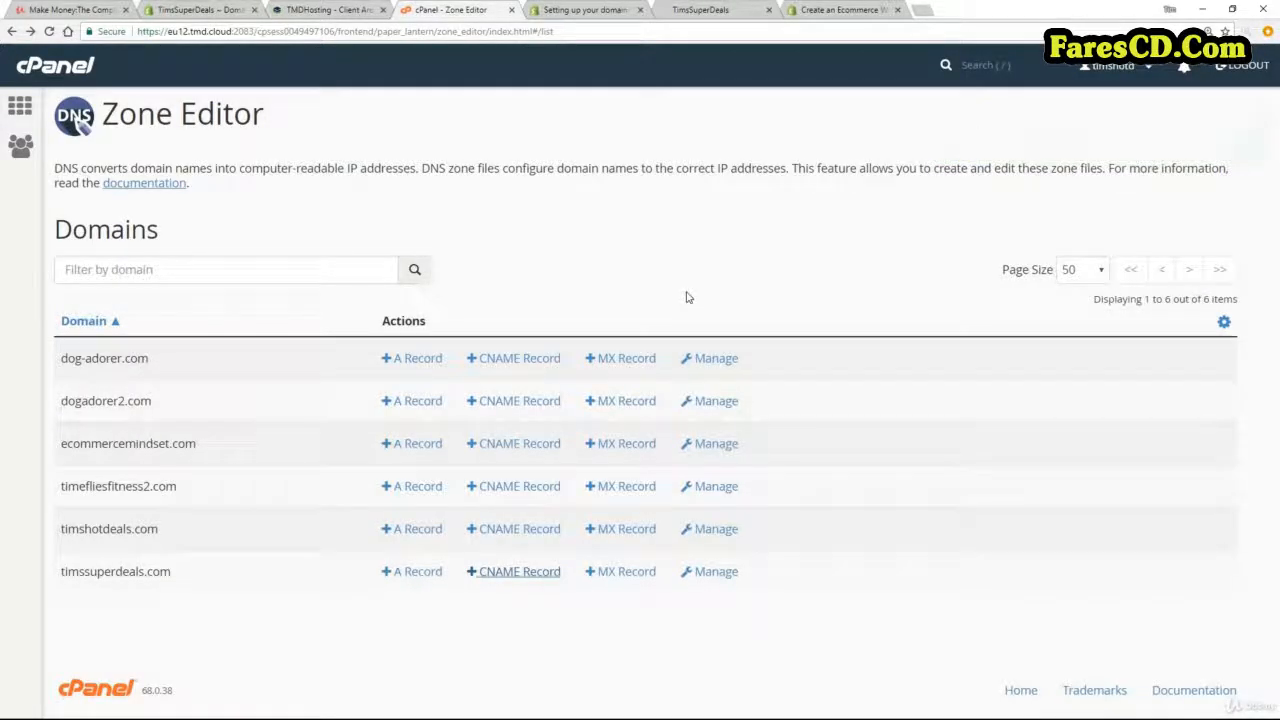
Review the verification section of Shopify's domain setup instructions, and verify the timssuperdeals.com connection in the Shopify admin
click(590, 10)
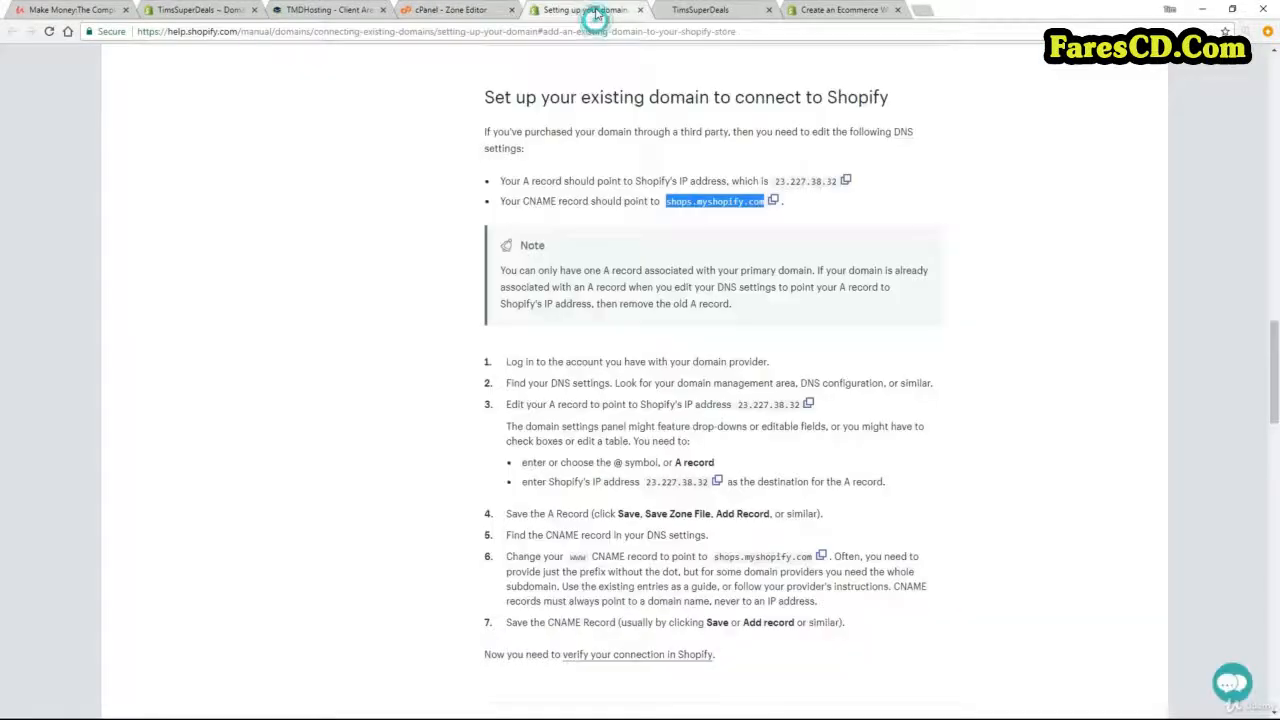
scroll(352, 365, down, 6)
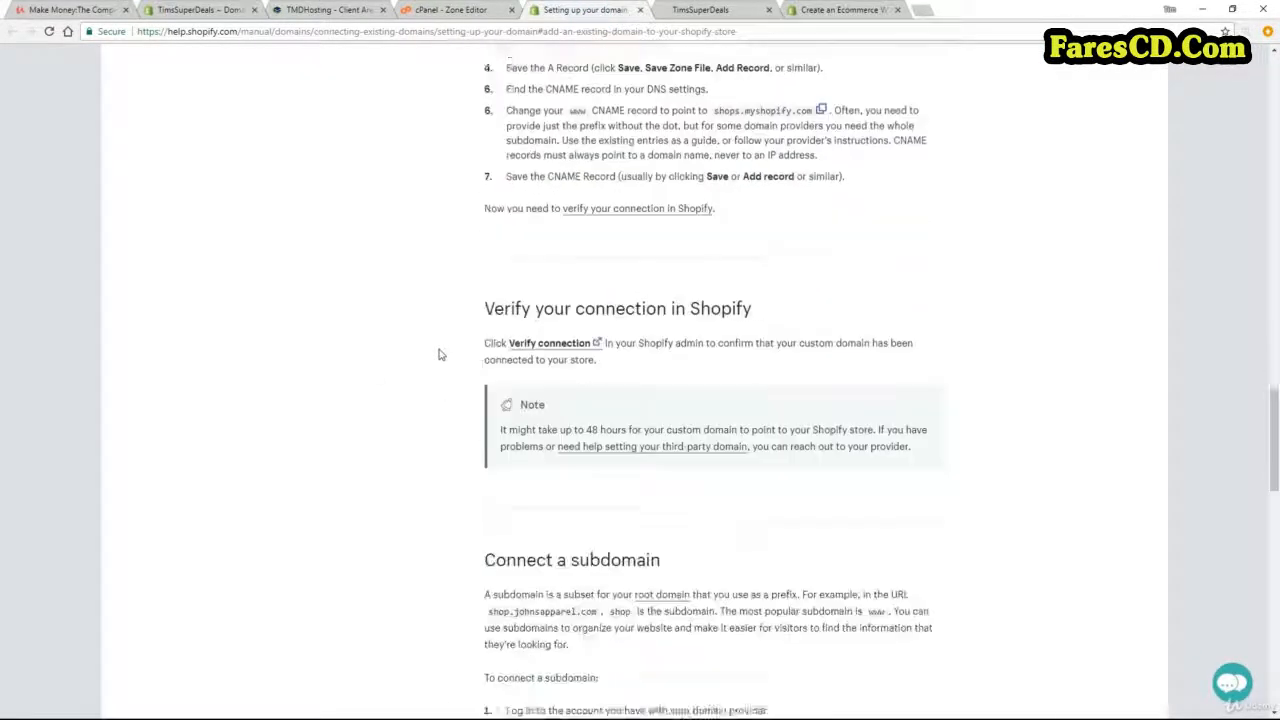
drag(484, 152, 762, 157)
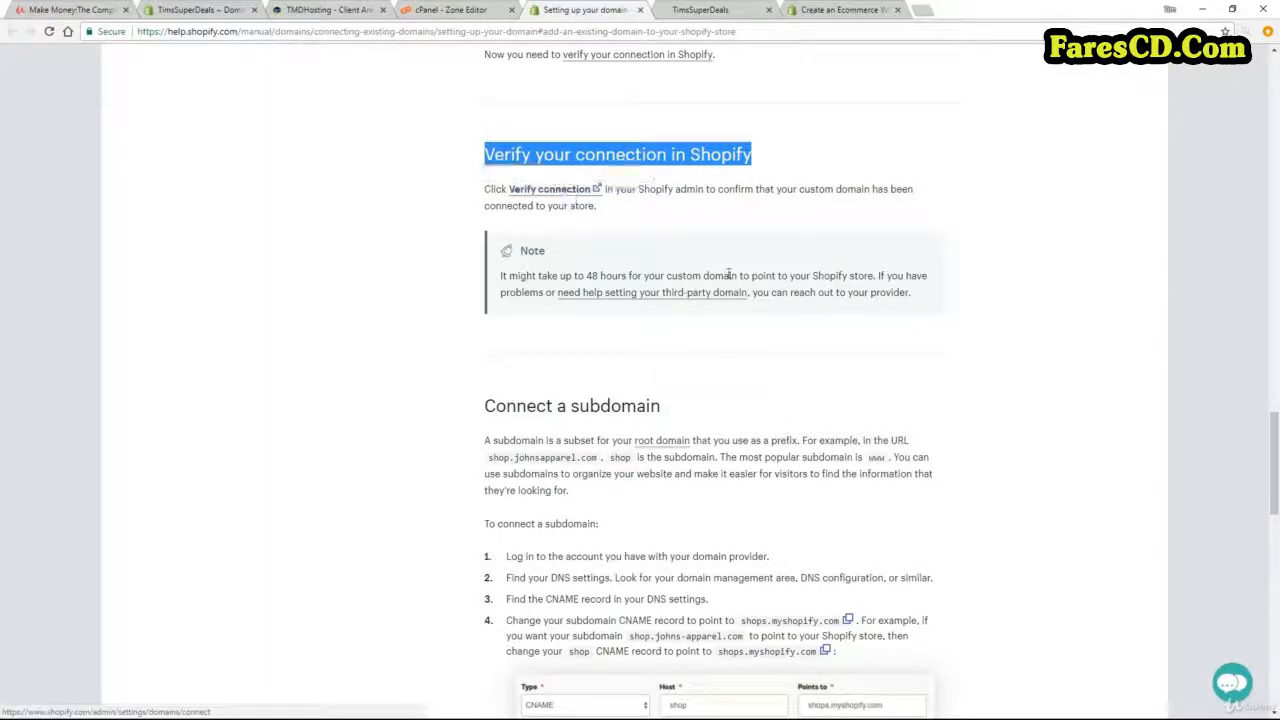
click(205, 12)
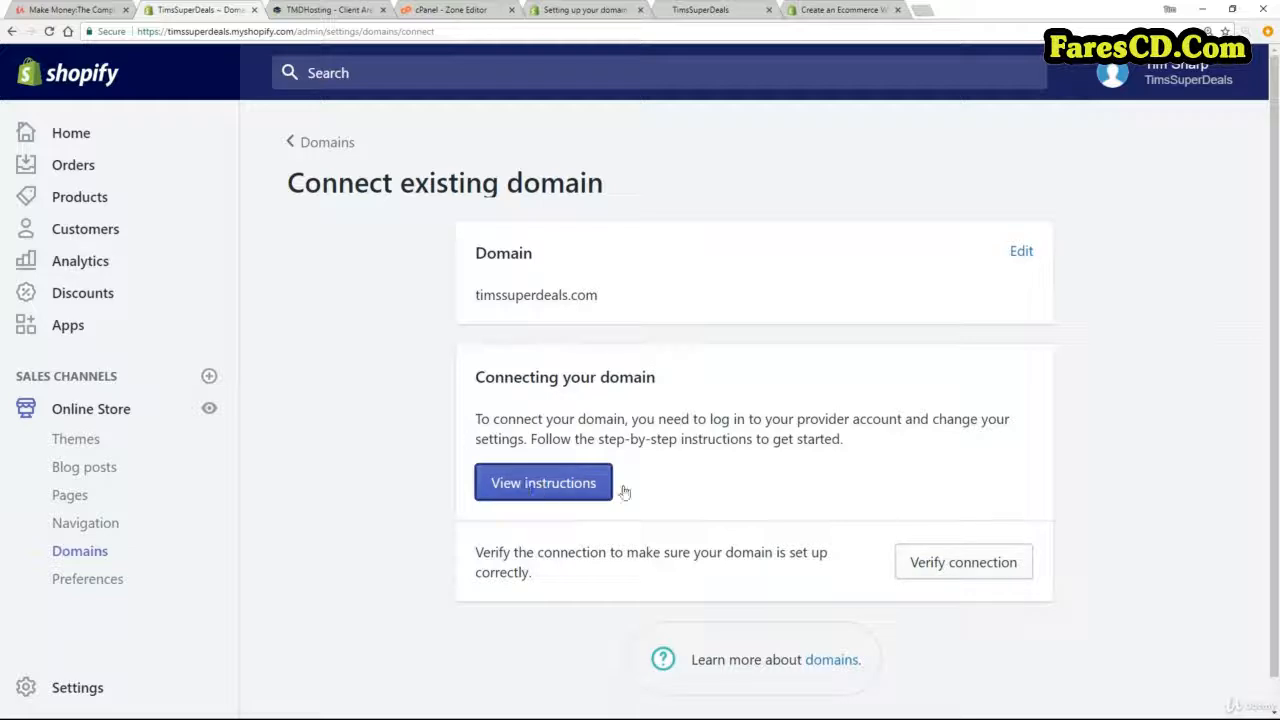
click(963, 563)
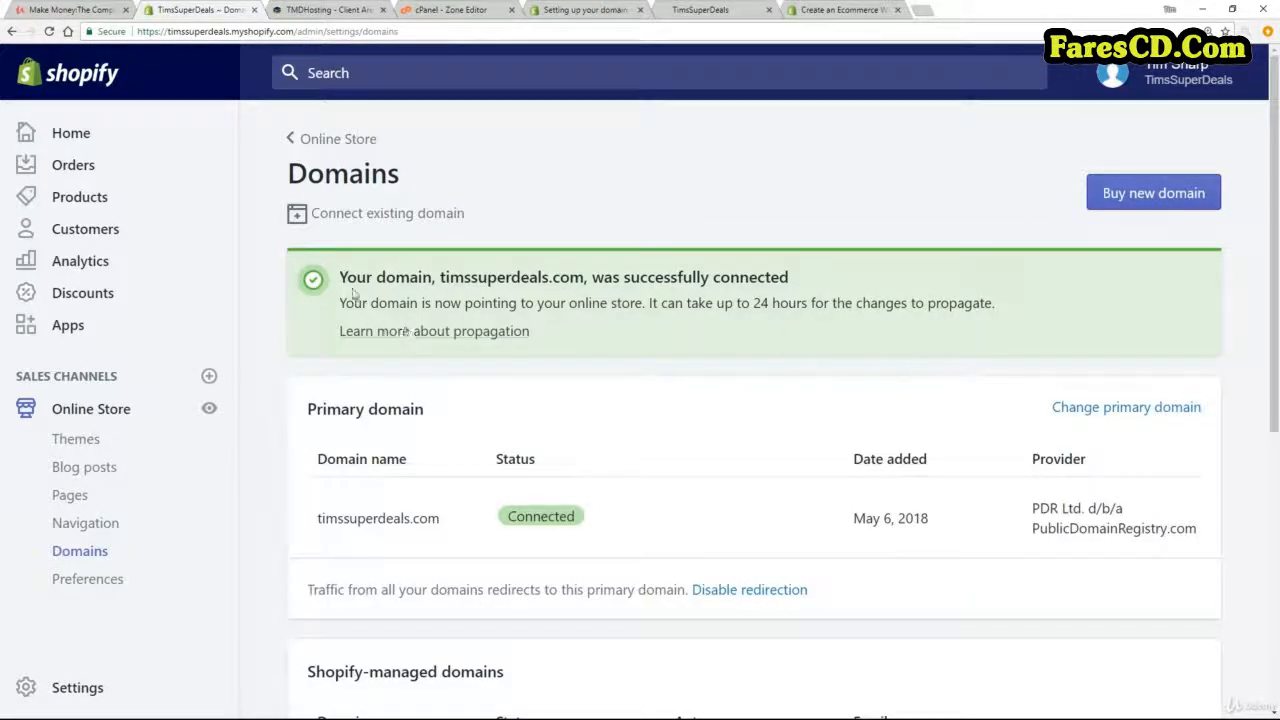
Read the domain connection message on the Domains page and view the online store at timssuperdeals.com
drag(340, 277, 808, 290)
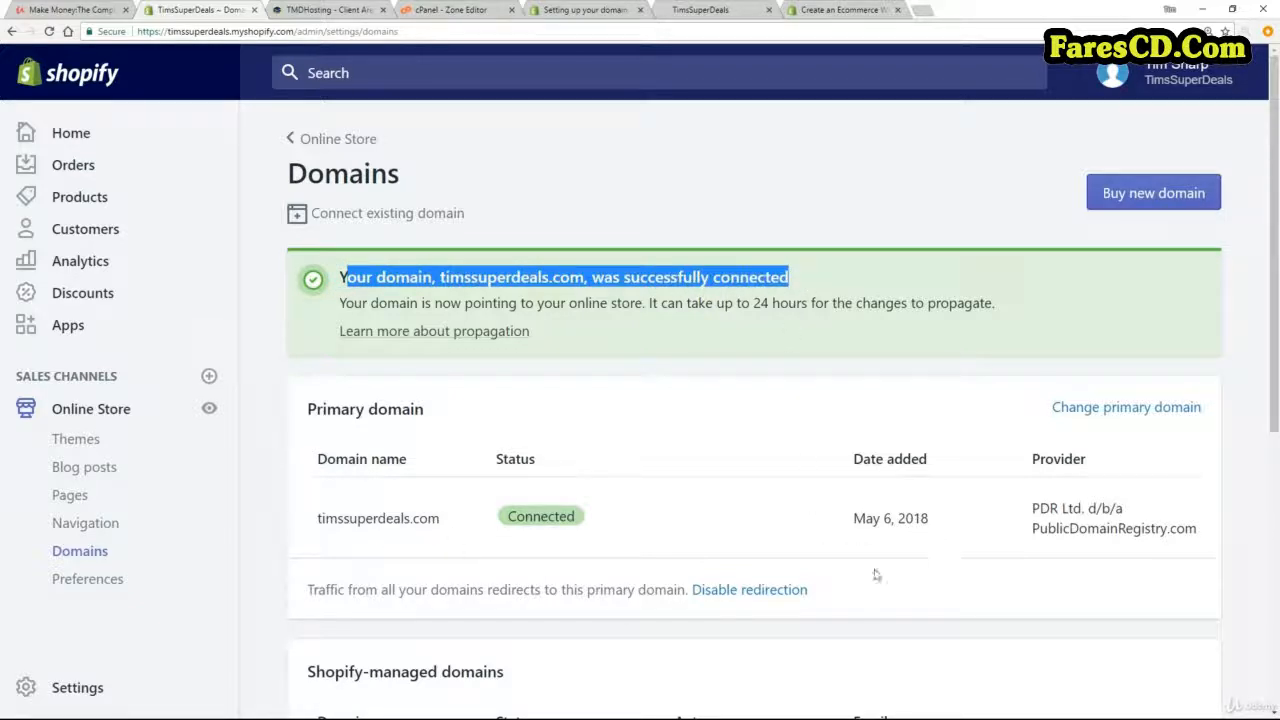
click(644, 308)
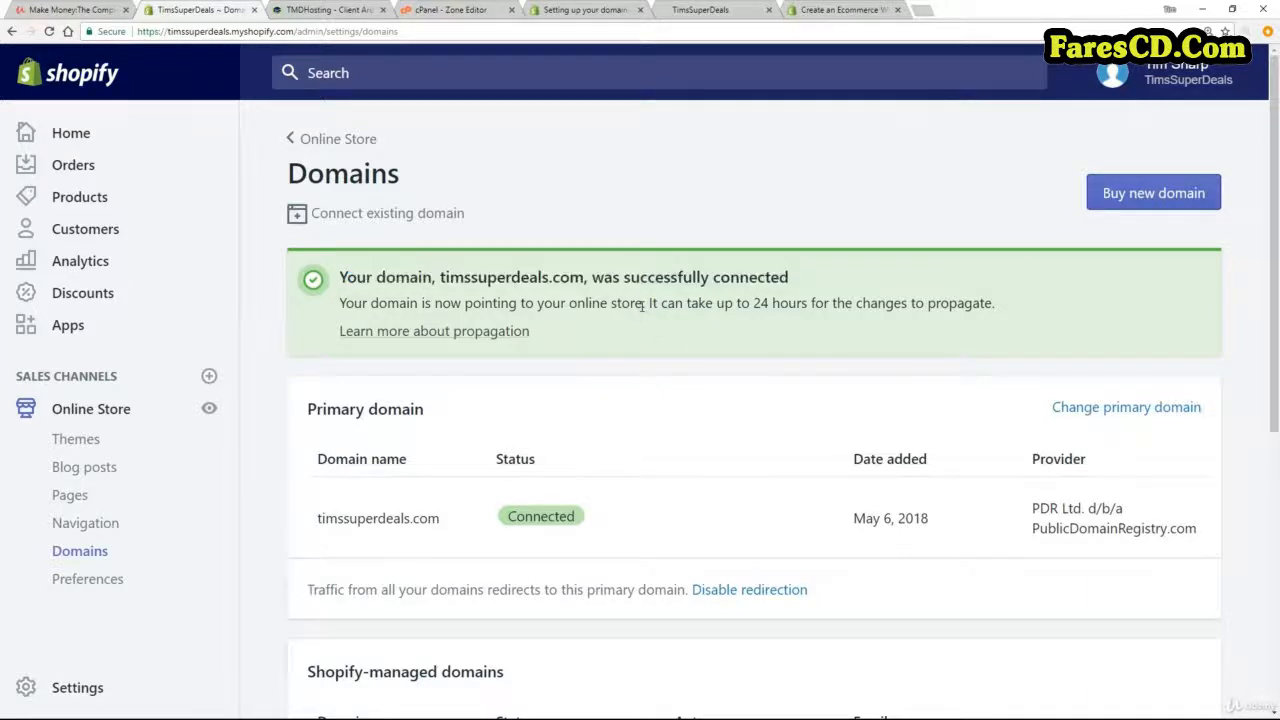
drag(344, 304, 643, 310)
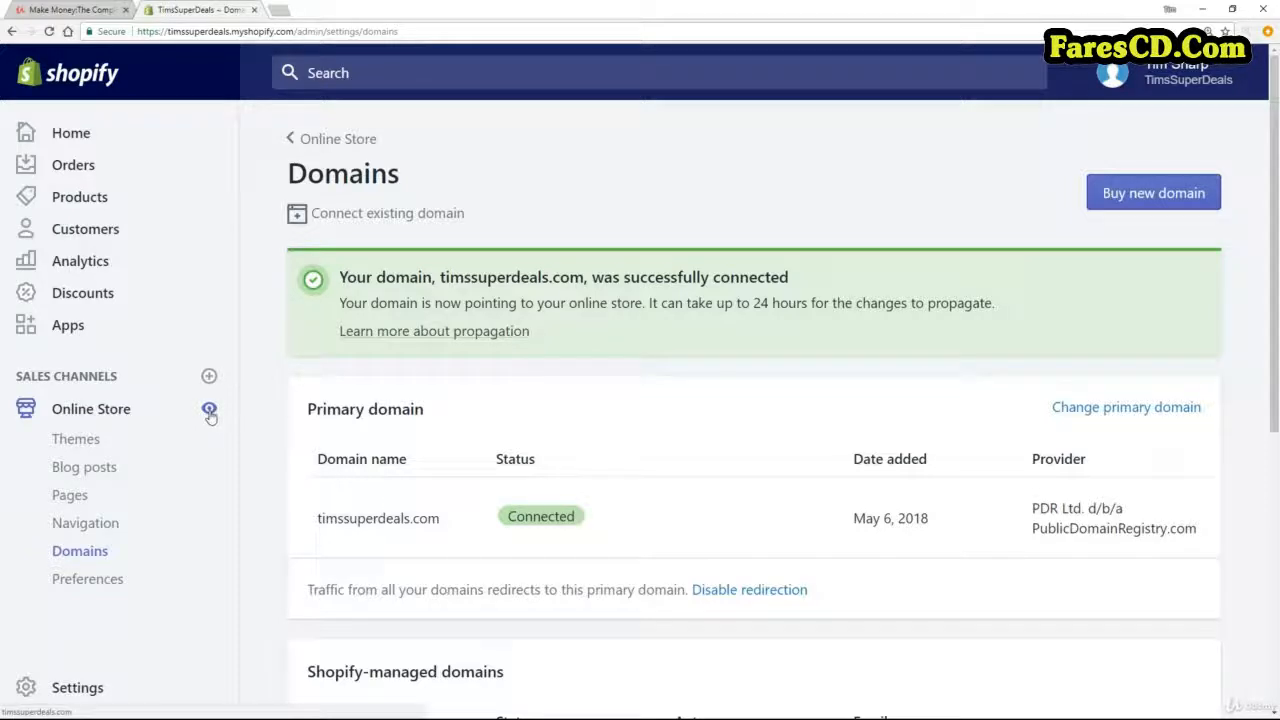
click(210, 411)
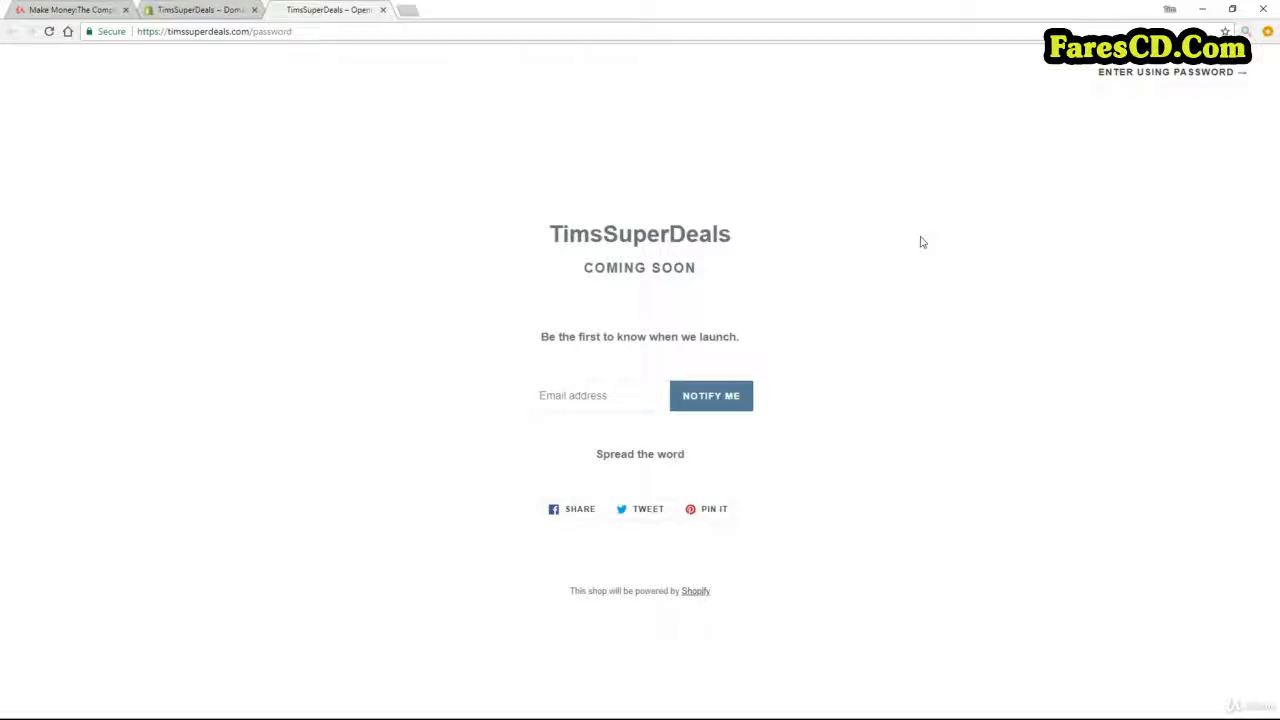
Disable password protection in the Shopify online store preferences and save the change
click(205, 10)
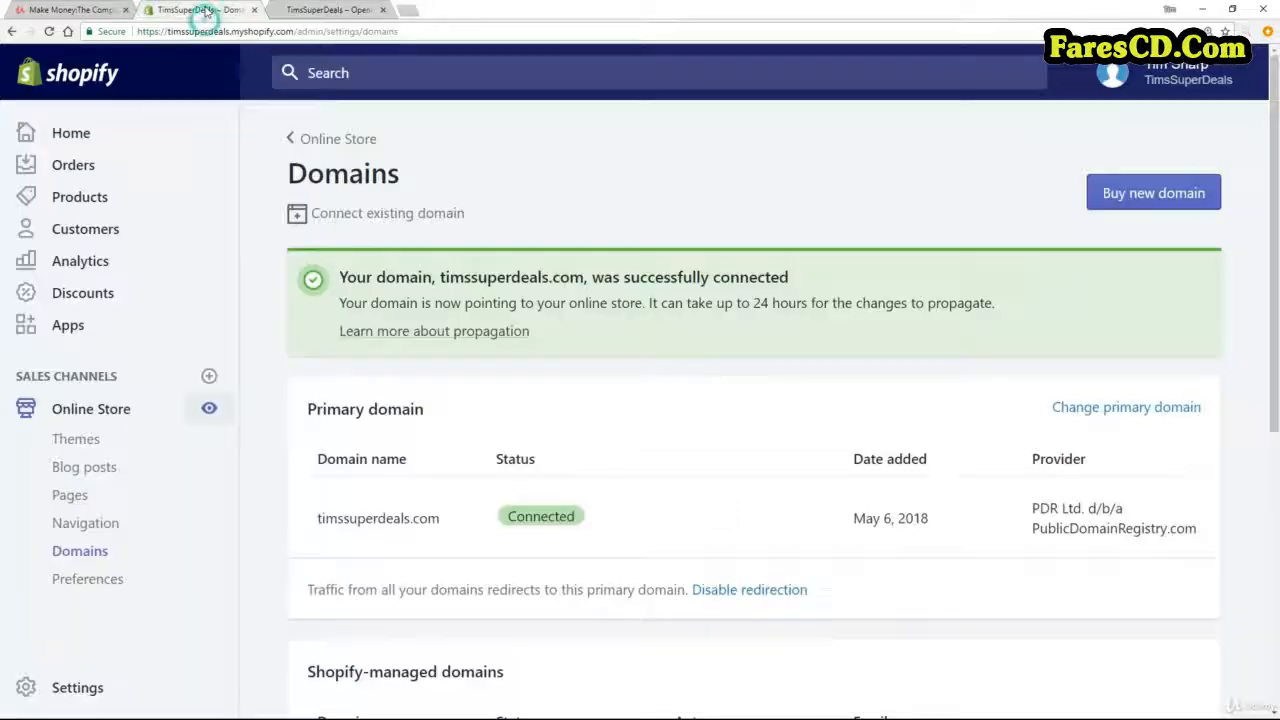
click(60, 580)
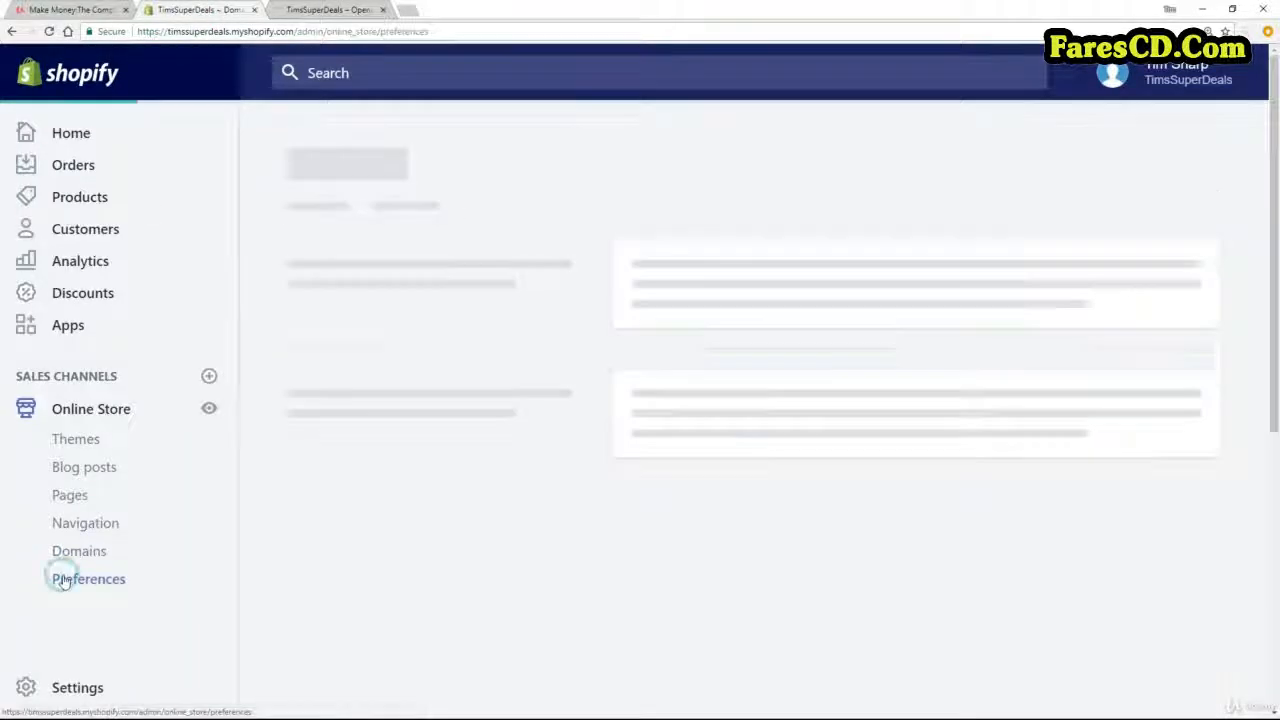
drag(1275, 122, 1276, 467)
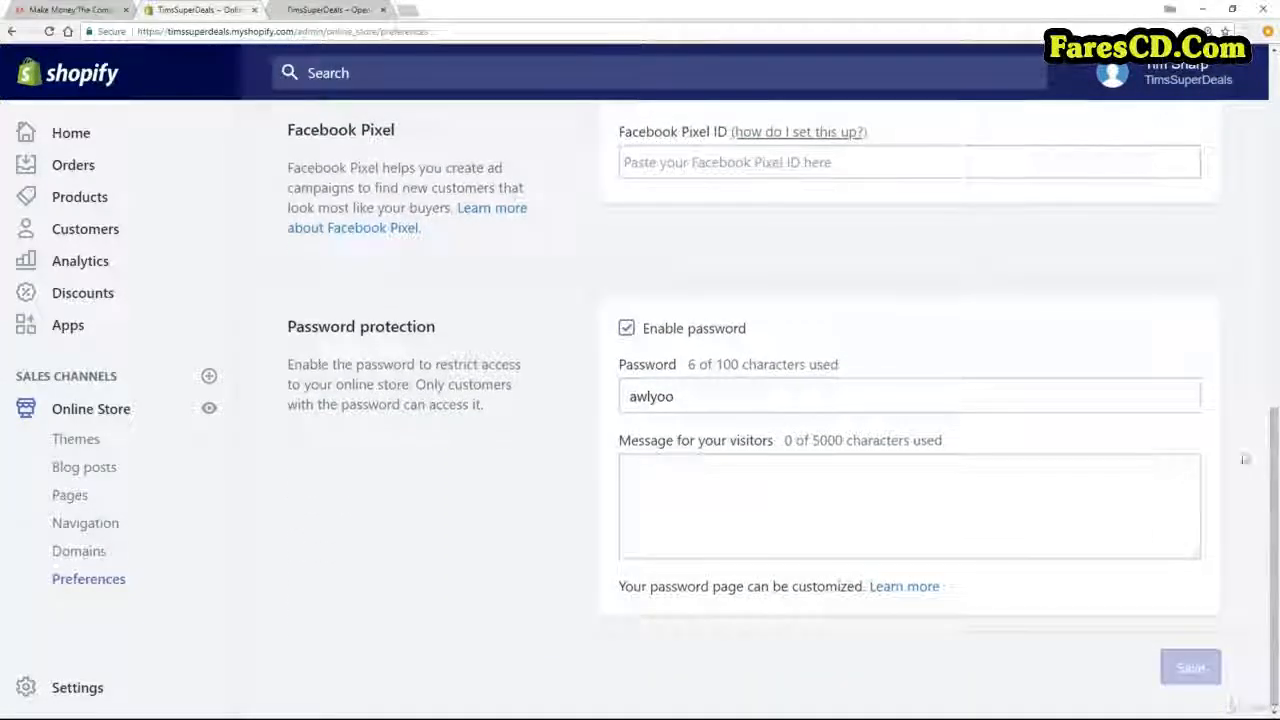
click(626, 328)
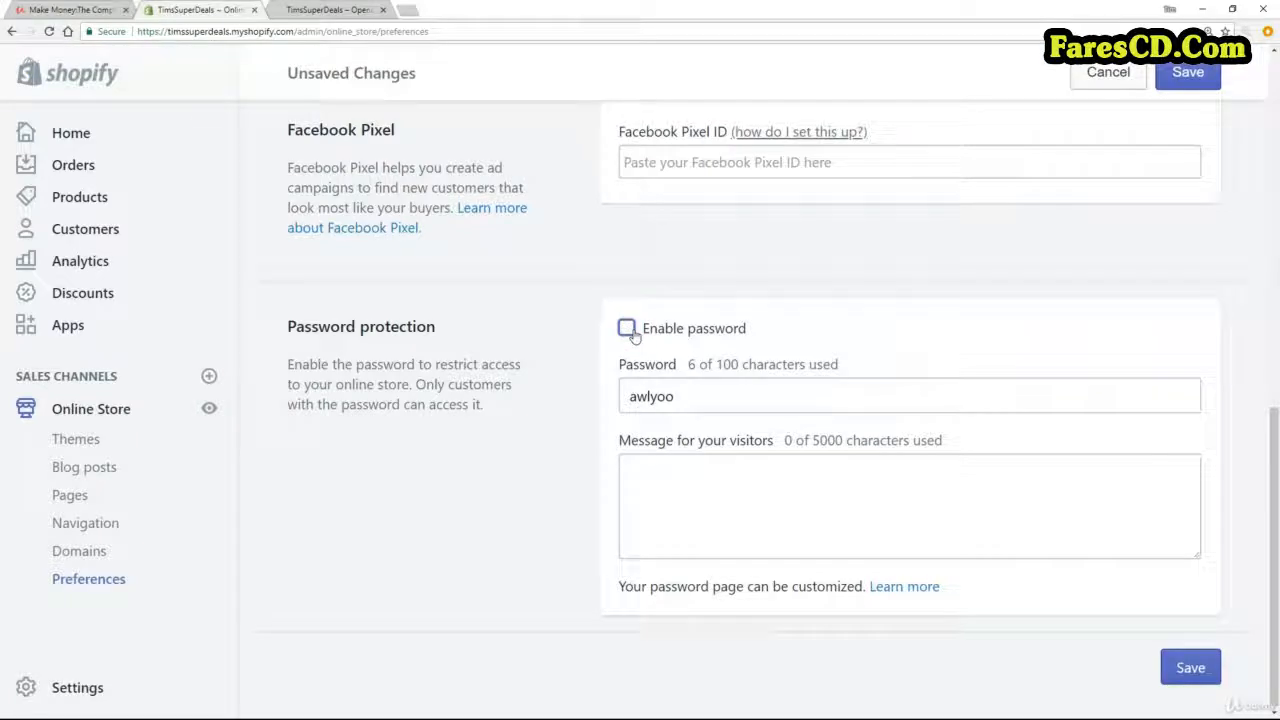
click(1190, 671)
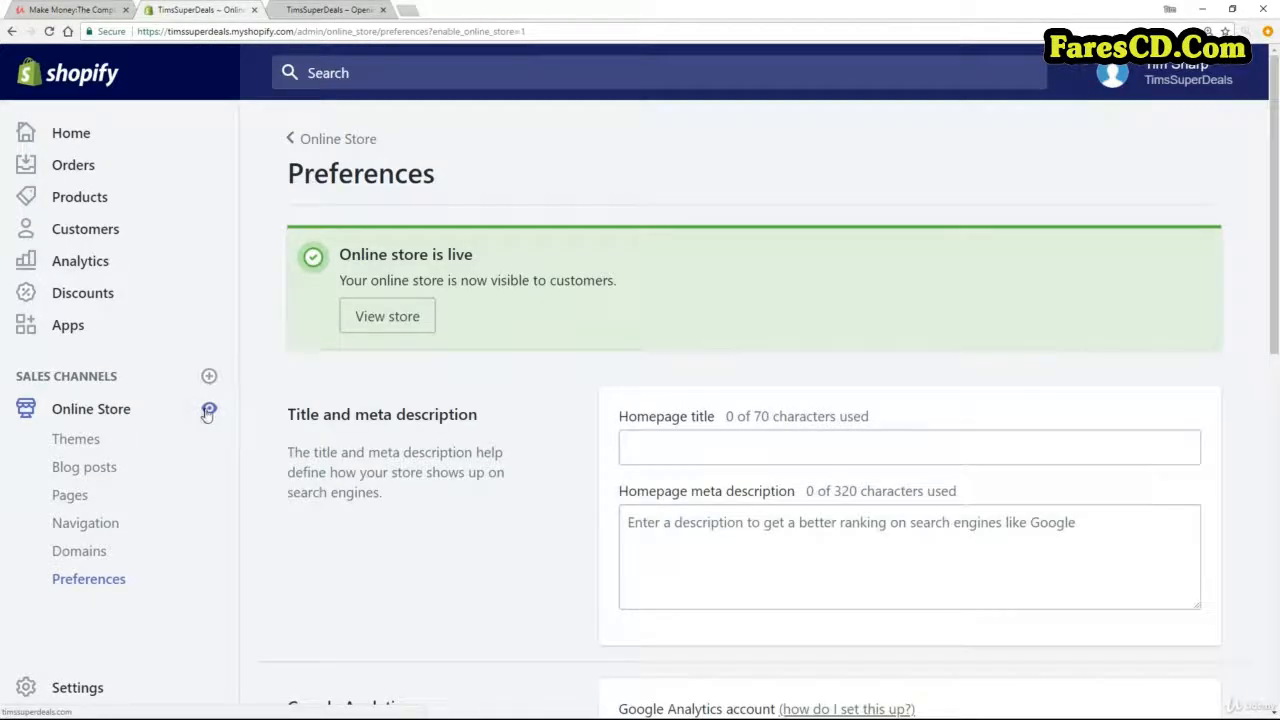
View the online store again and check the web address of its home page
click(207, 409)
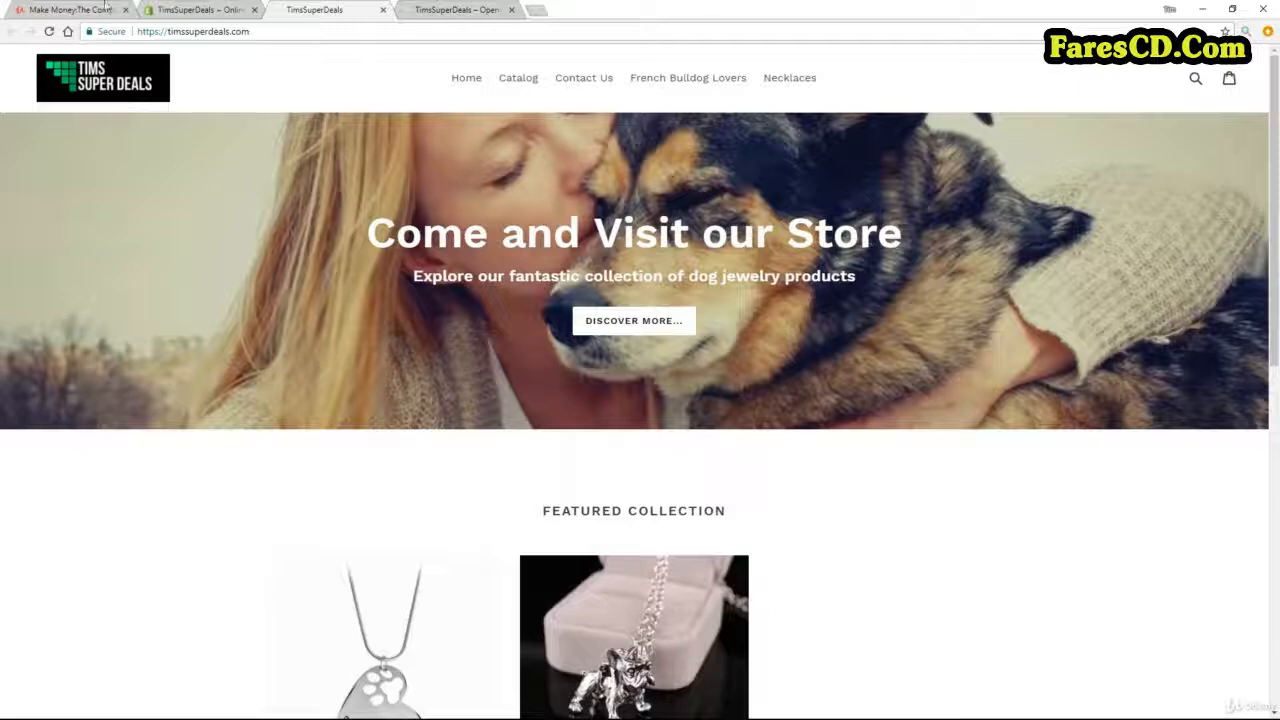
click(257, 34)
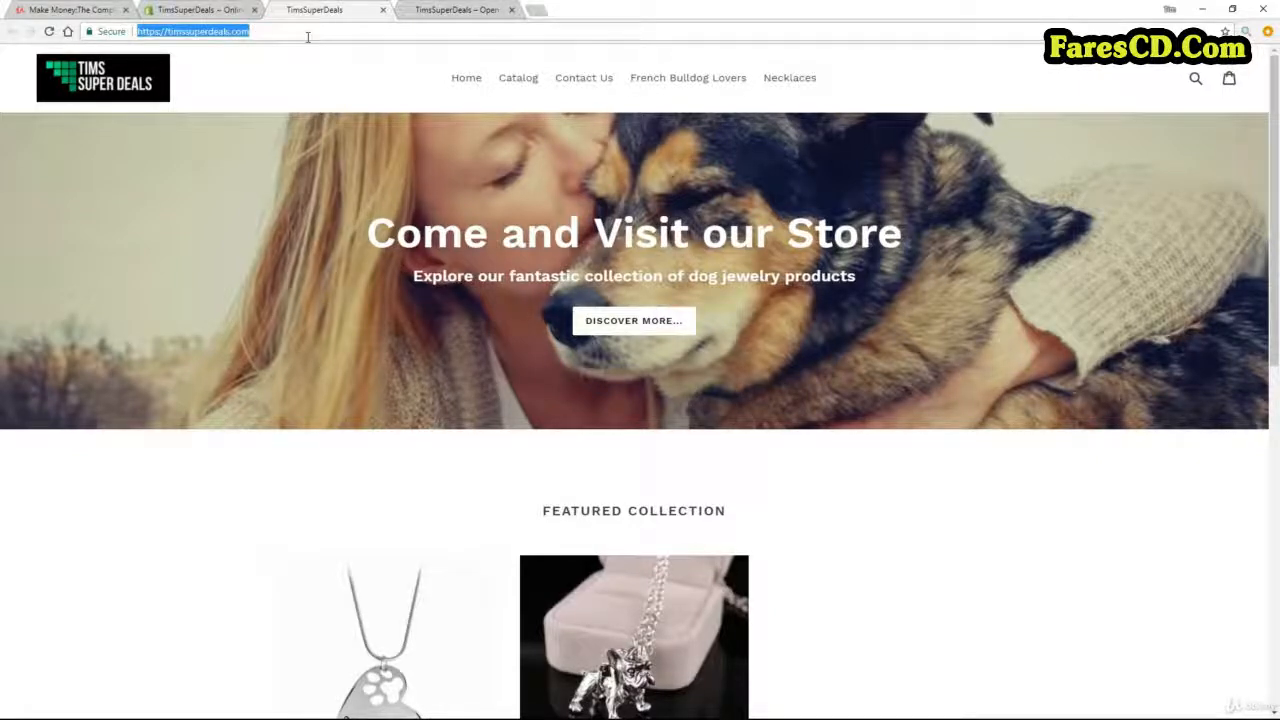